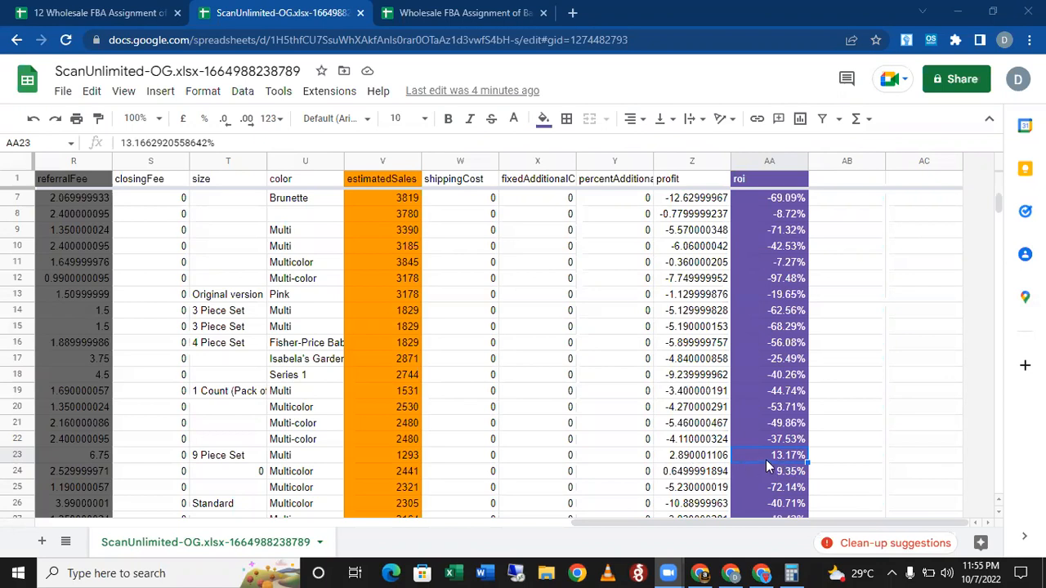
Step: Examine row 23 of the scan sheet from its profit value back to its variationParent ASIN
click(678, 460)
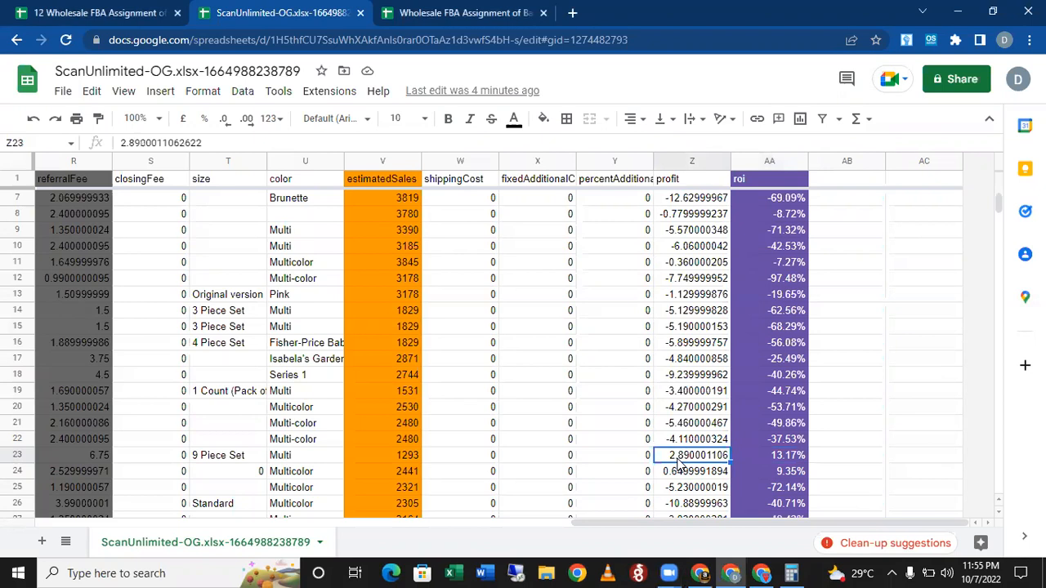
key(Left)
key(Left)
key(Left)
key(Left)
key(Left)
key(Left)
key(Left)
key(Left)
key(Left)
key(Left)
key(Left)
key(Left)
key(Left)
key(Left)
key(Left)
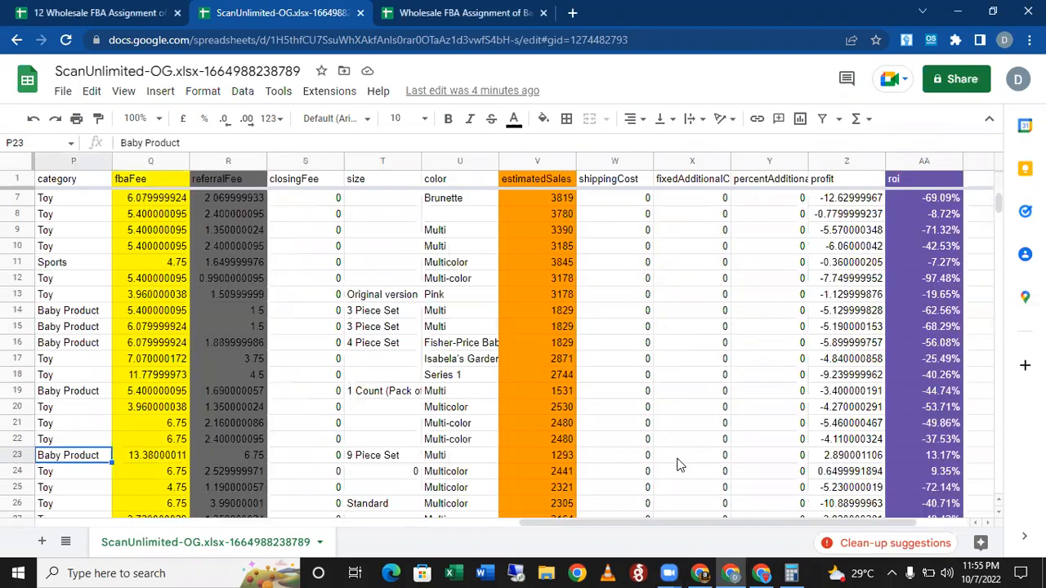
key(Right)
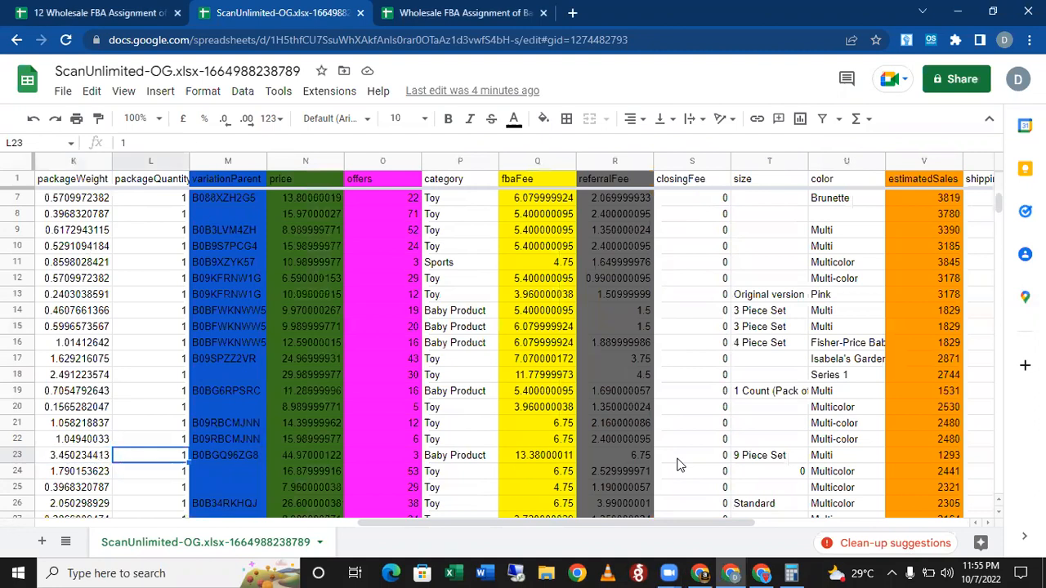
key(Right)
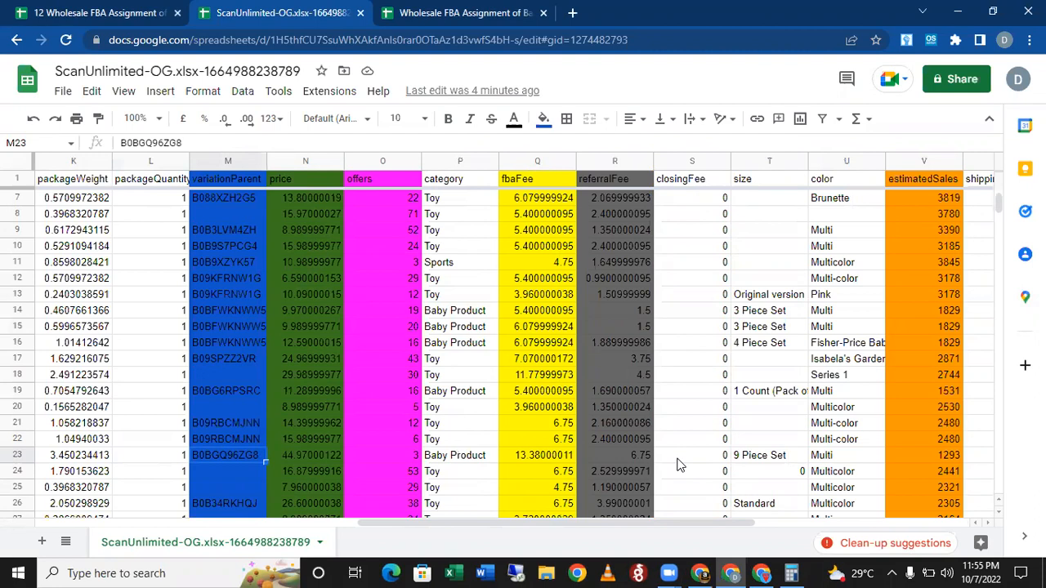
key(Left)
key(Left)
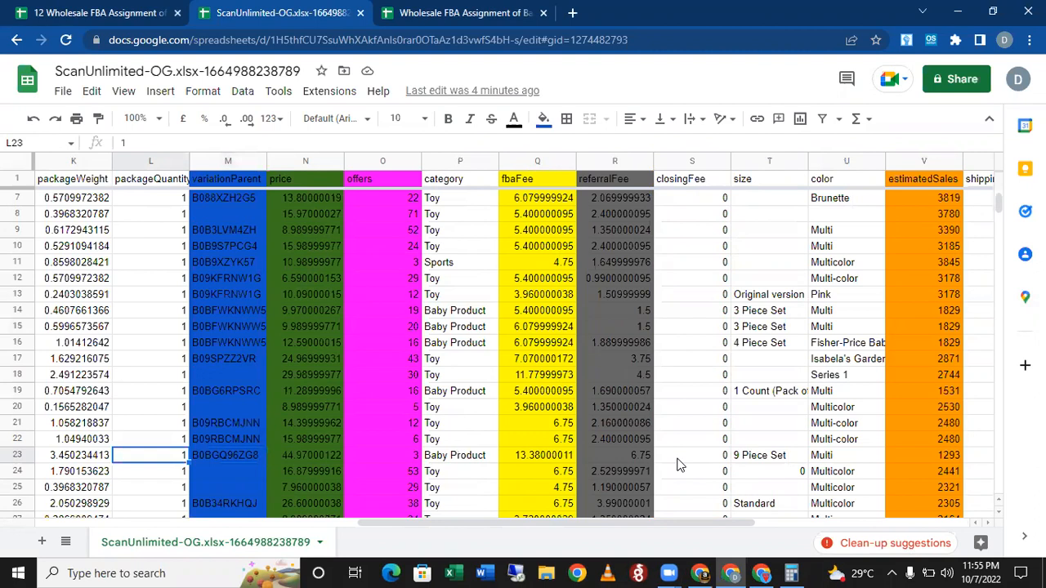
Step: Copy the ASIN B08575M3SP from row 23 and switch to the Amazon browser window
key(ctrl+Left)
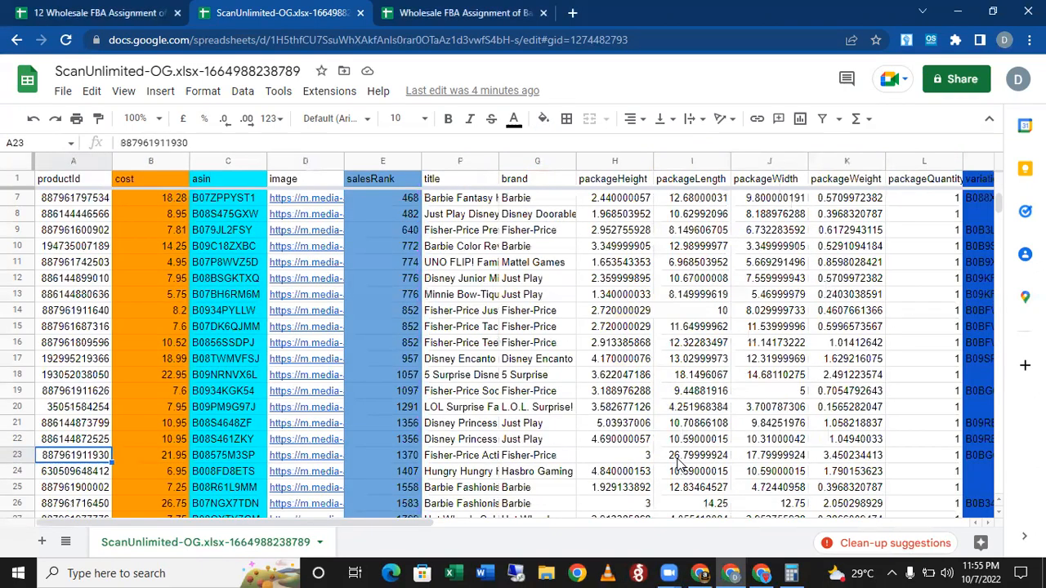
key(Right)
key(Right)
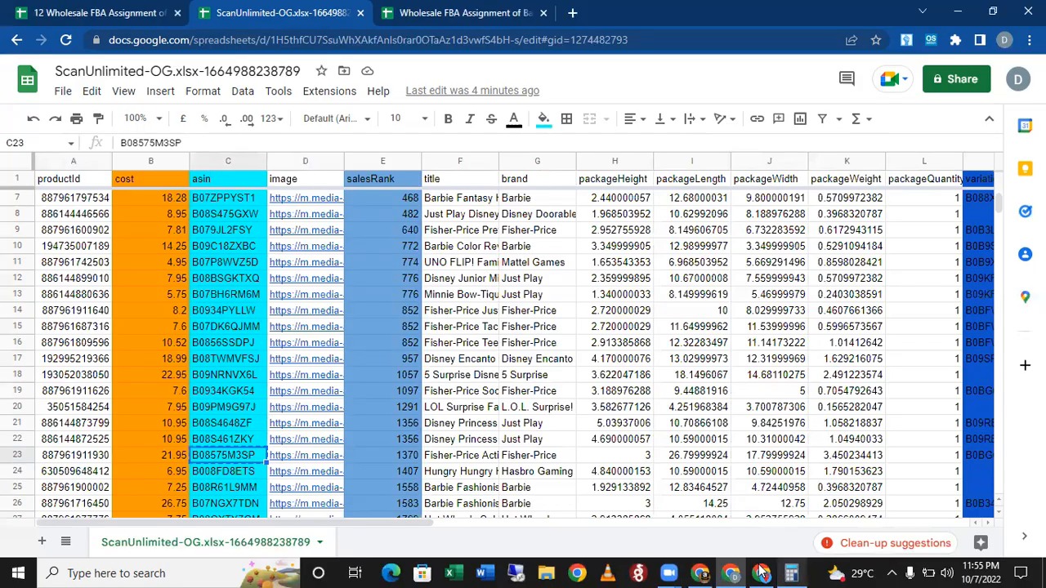
key(alt+Tab)
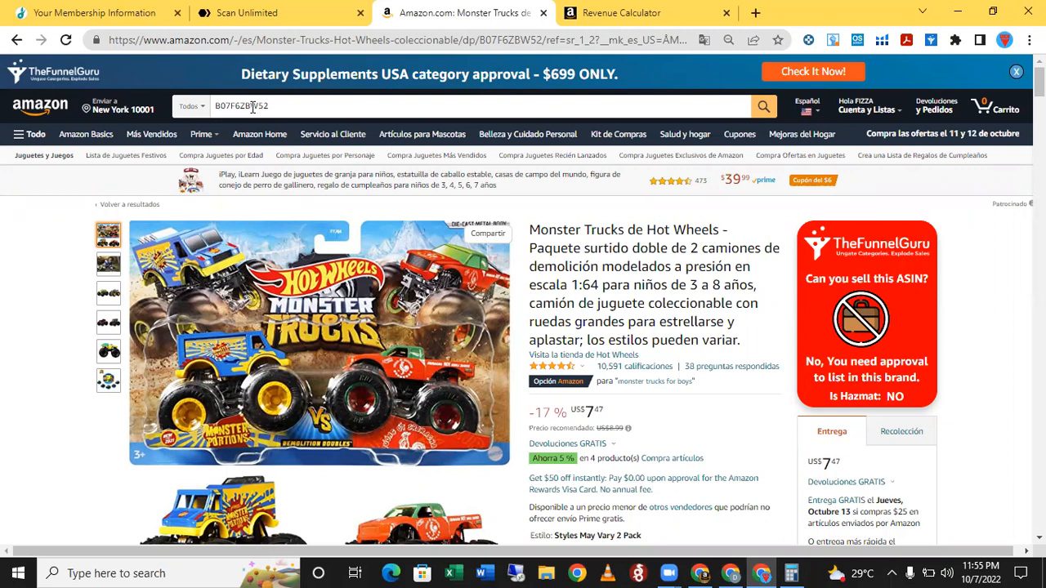
Step: Return to the scan sheet and review row 23 from its ASIN through the package columns to the variationParent
click(732, 573)
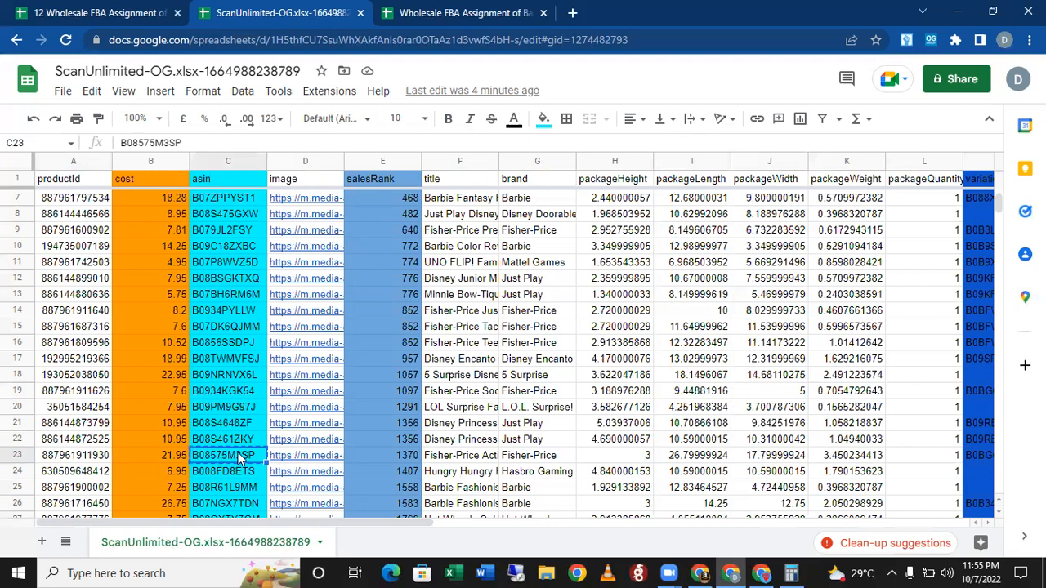
key(Right)
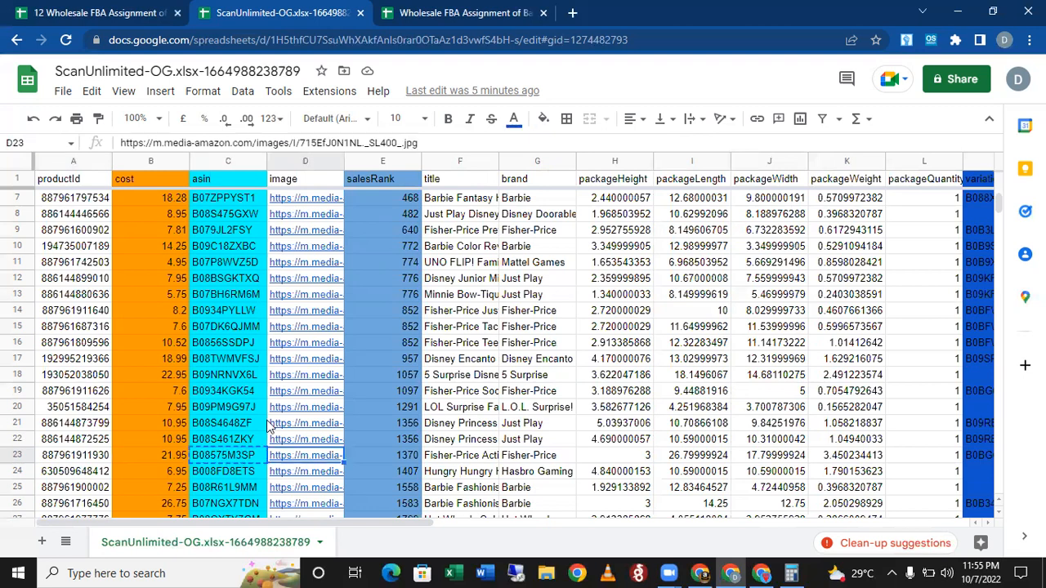
key(Right)
key(Right)
key(Right)
key(Right)
key(Right)
key(Right)
key(Right)
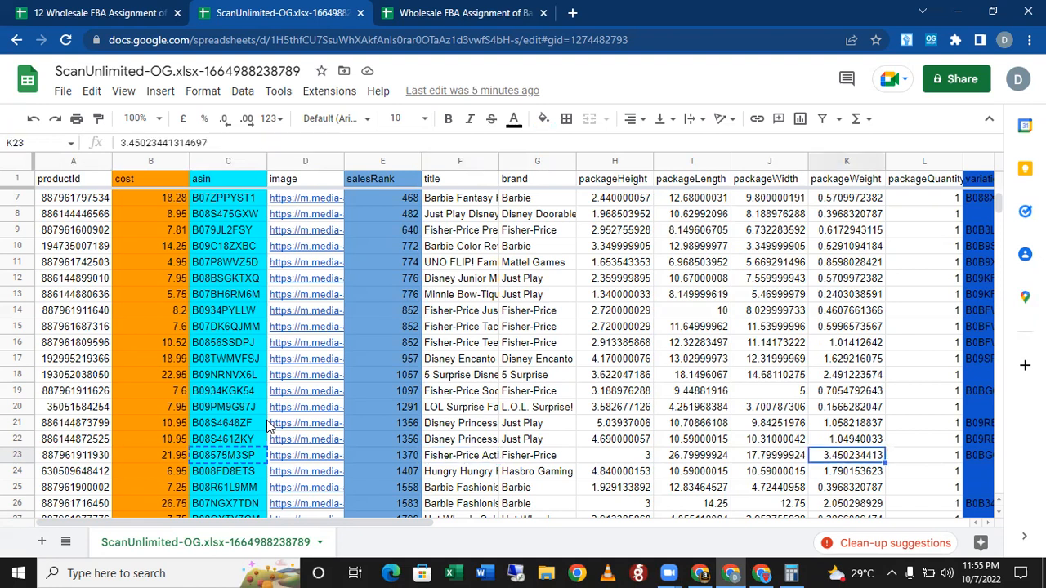
key(Right)
key(Right)
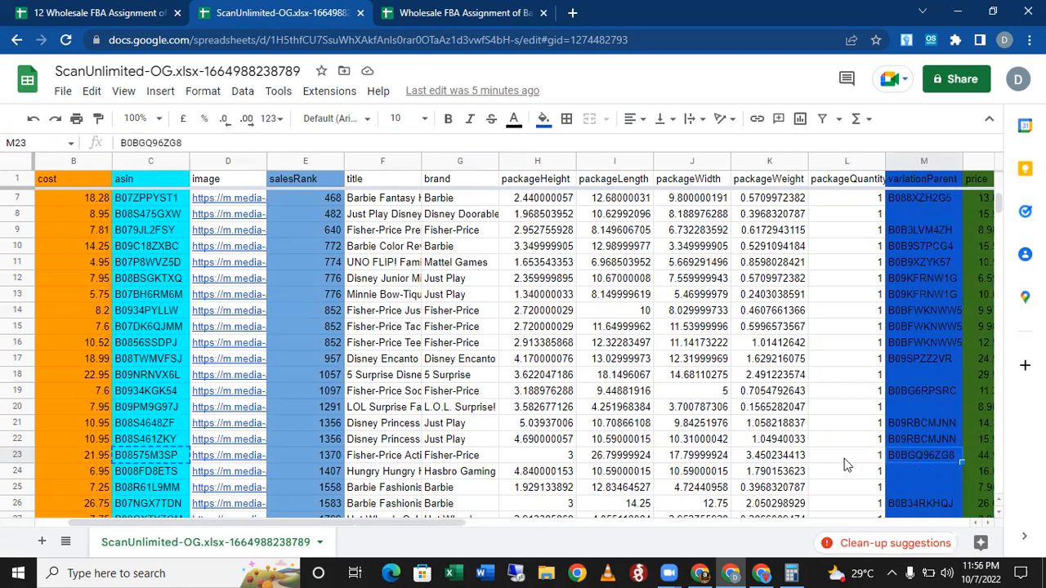
key(Left)
key(Left)
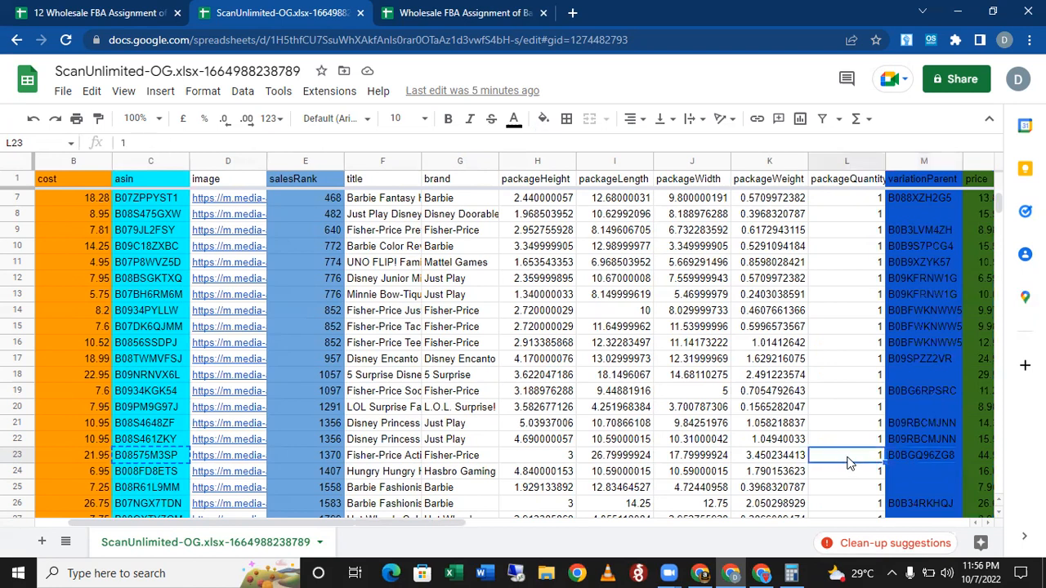
Step: Compare row 23's ASIN with its variationParent, then check the variationParent cell of row 24
key(Home)
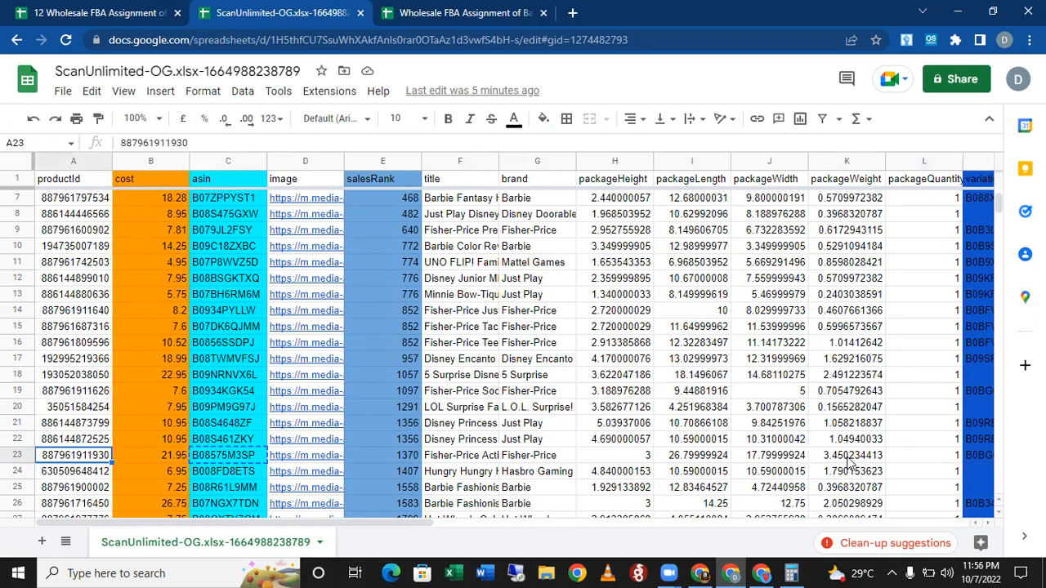
key(Right)
key(Right)
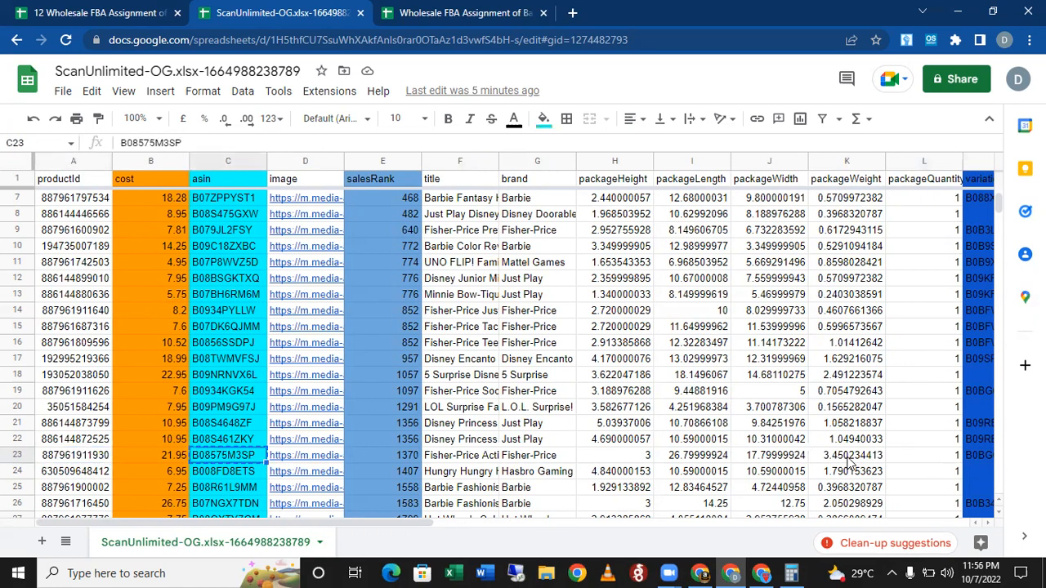
key(Right)
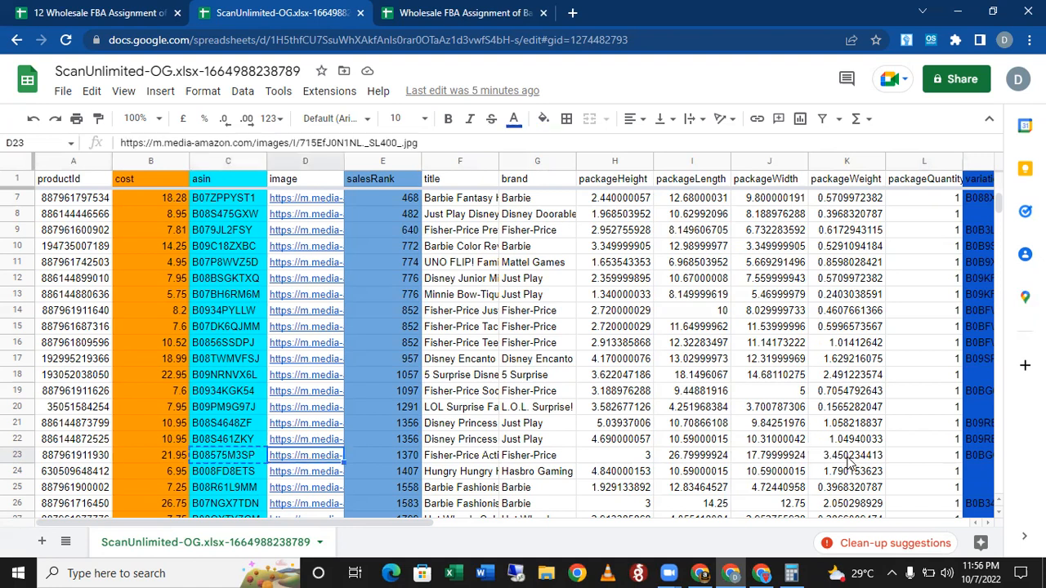
key(Right)
key(Right)
key(Right)
key(Right)
key(Right)
key(Right)
key(Right)
key(Right)
key(Right)
key(Right)
key(Right)
key(Right)
key(Right)
key(Right)
key(Right)
key(Left)
key(Left)
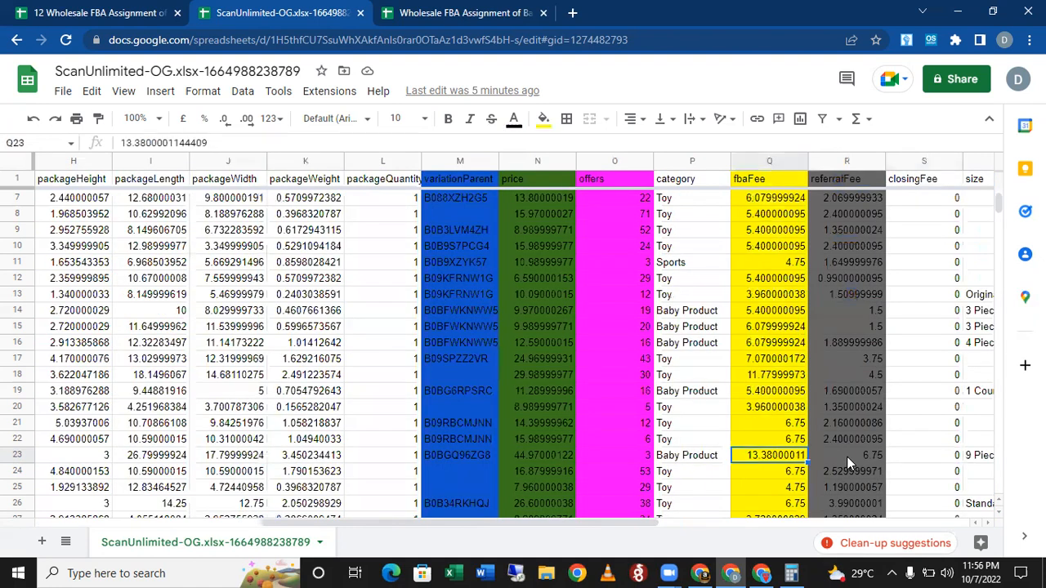
key(Left)
key(Left)
key(Left)
key(Left)
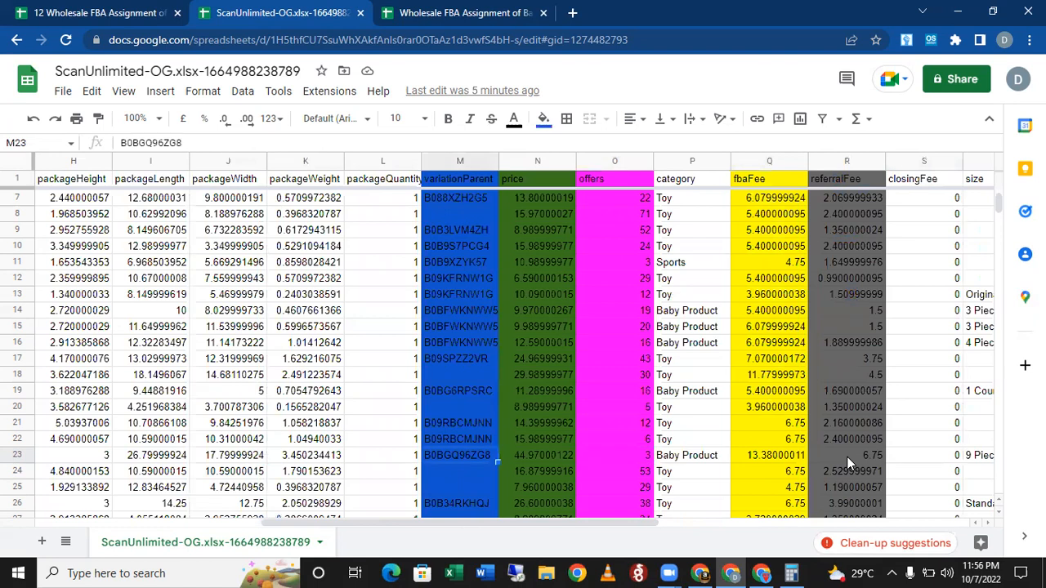
key(Down)
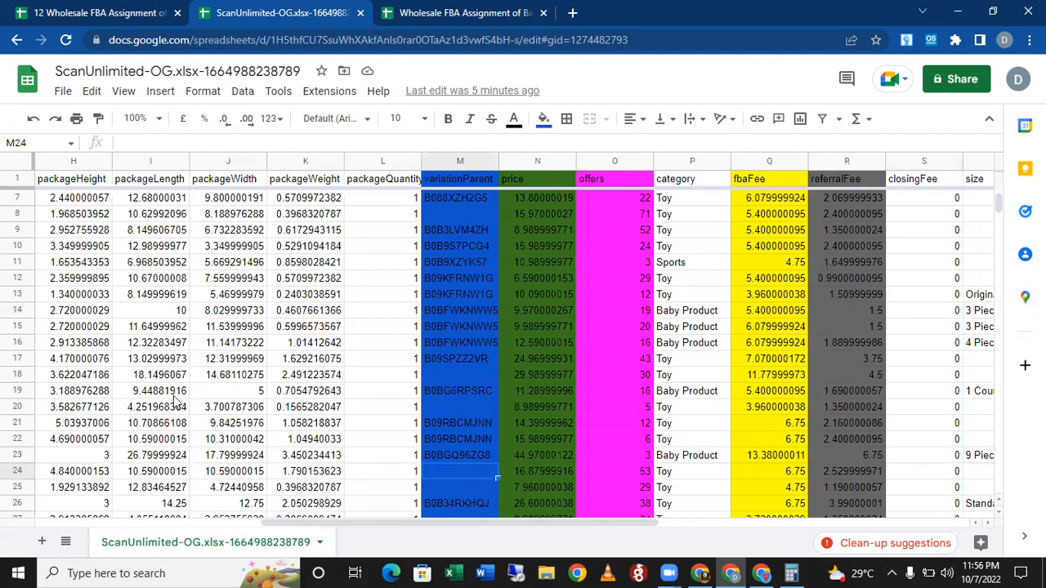
Step: Search Amazon for the ASIN B08575M3SP
click(763, 572)
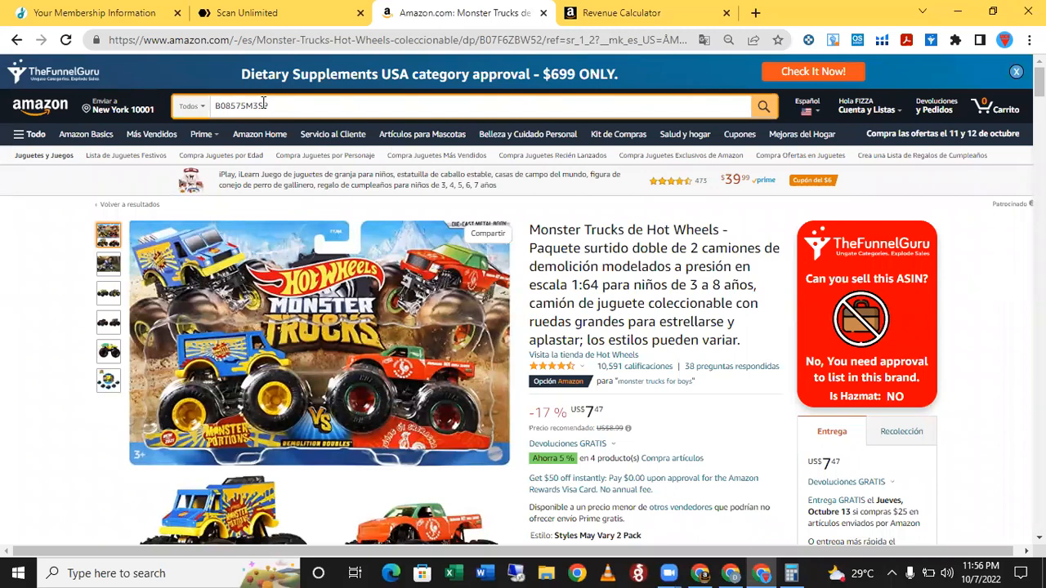
click(263, 103)
double_click(263, 102)
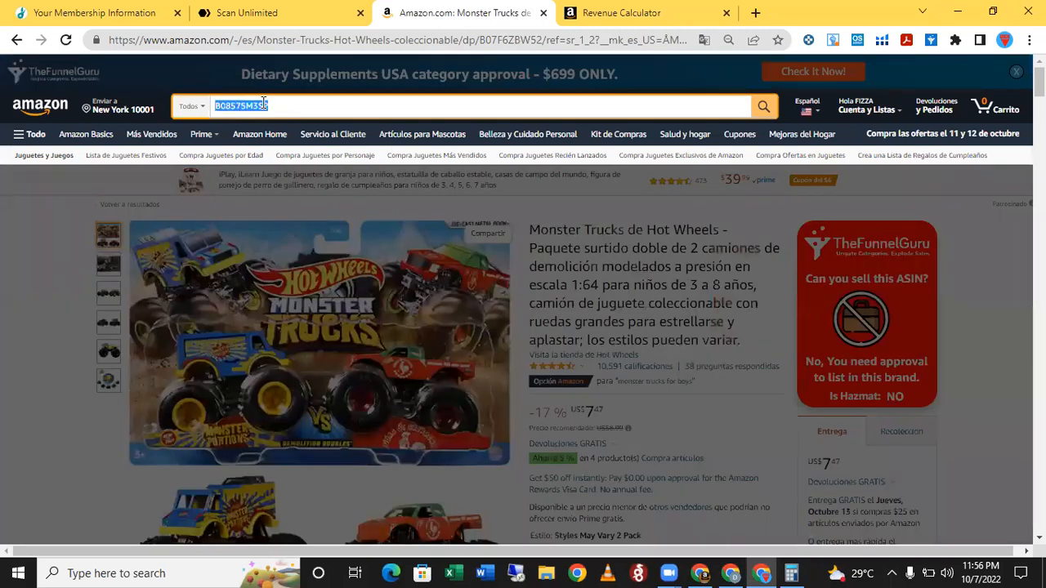
click(263, 102)
key(Return)
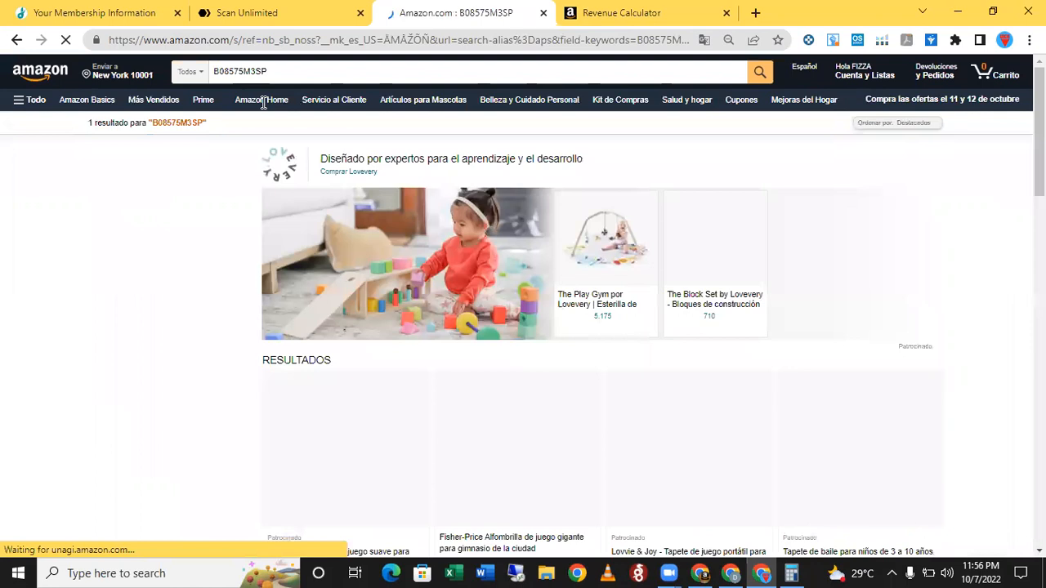
Step: Close the other browser tabs and open the Fisher-Price play gym listing from the search results
click(177, 13)
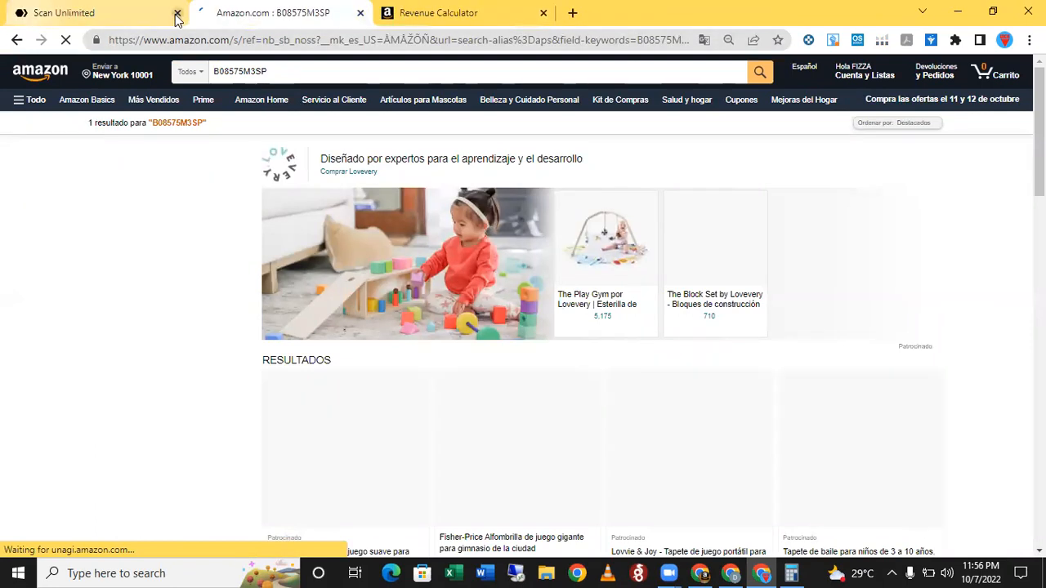
click(177, 13)
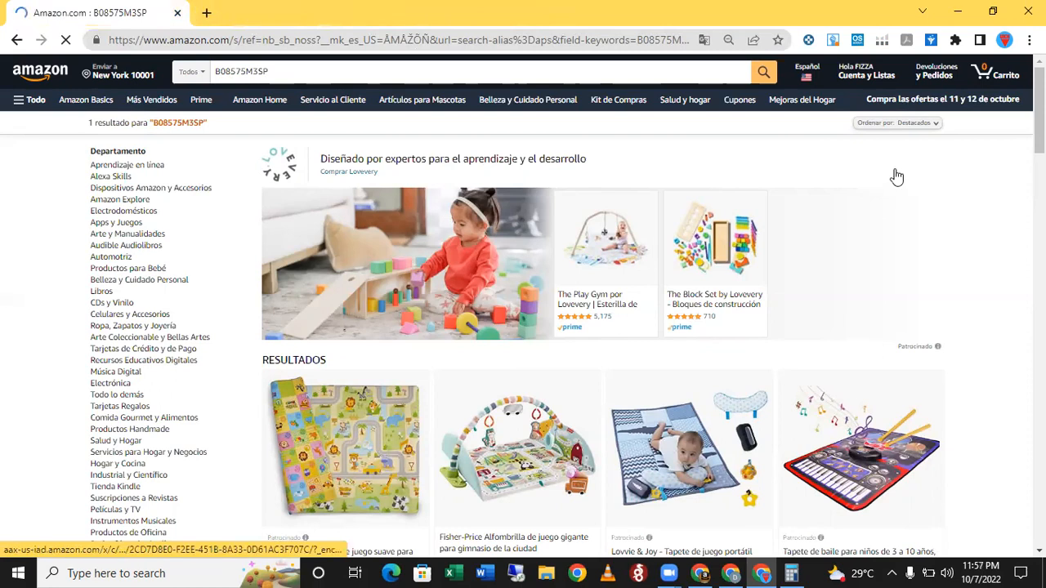
scroll(897, 176, down, 3)
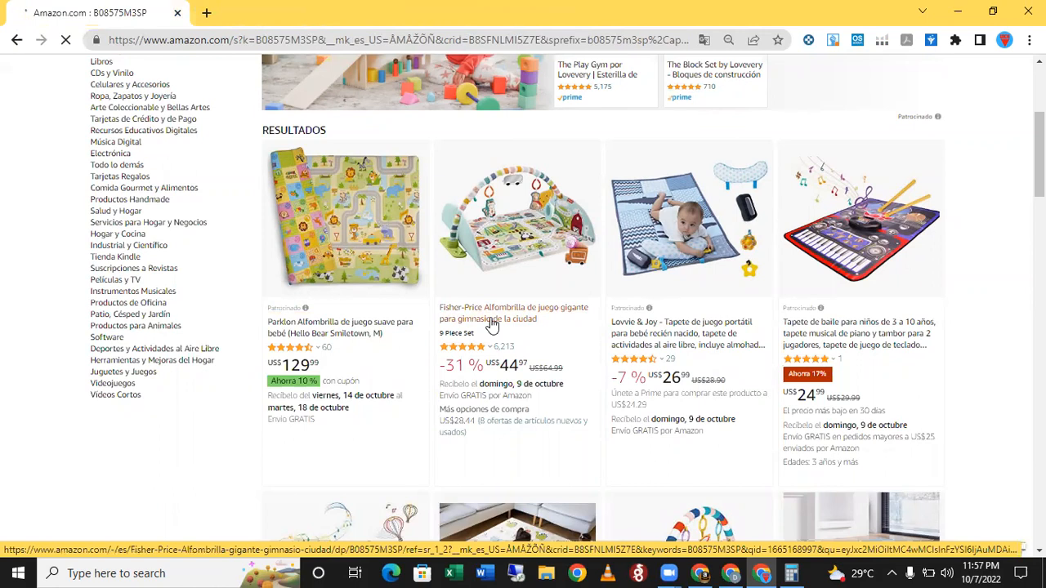
click(492, 318)
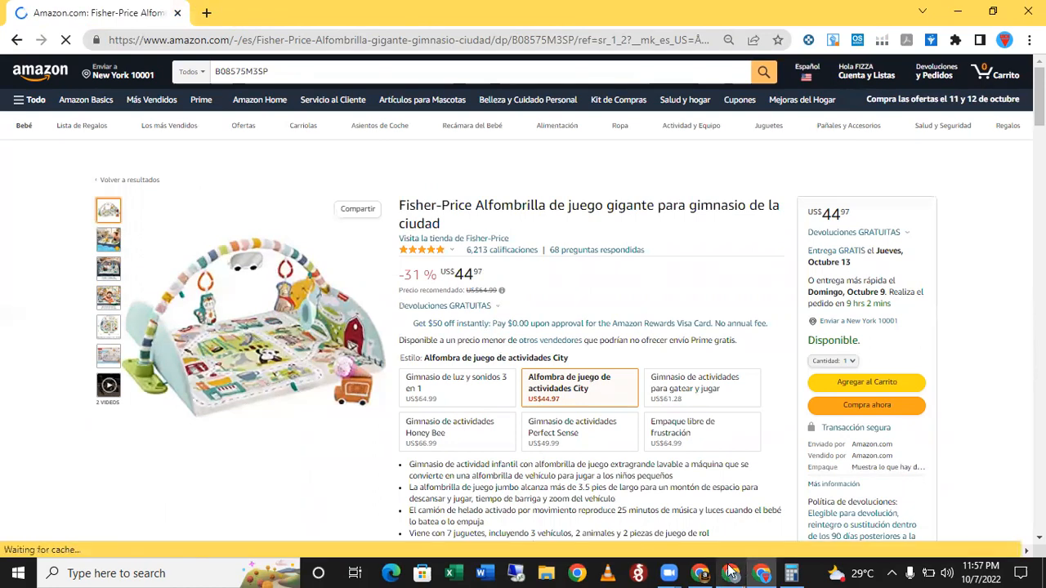
Step: Return to the scan sheet and compare row 7's ASIN with its variationParent and price
key(alt+Tab)
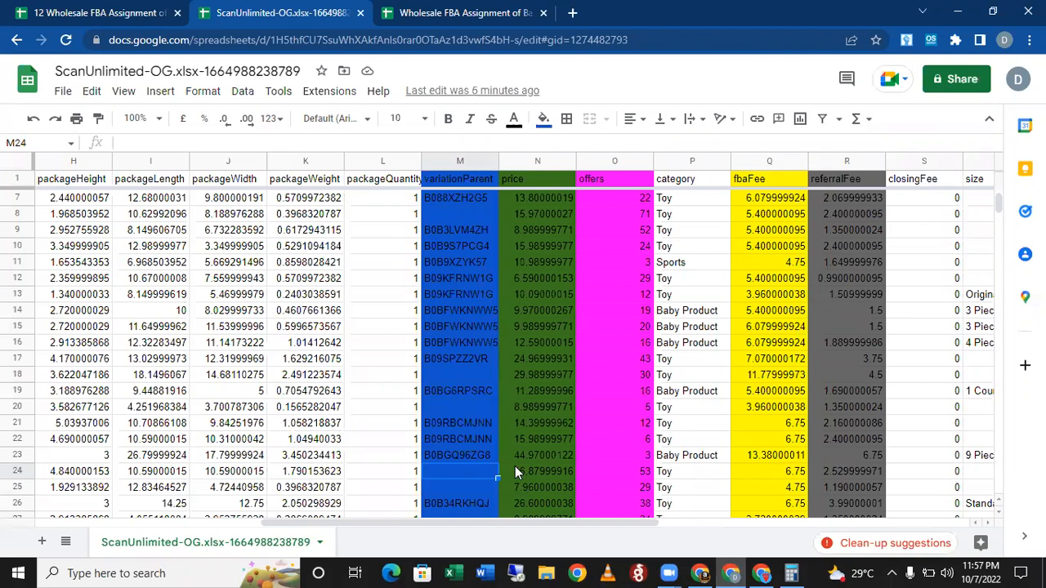
click(458, 181)
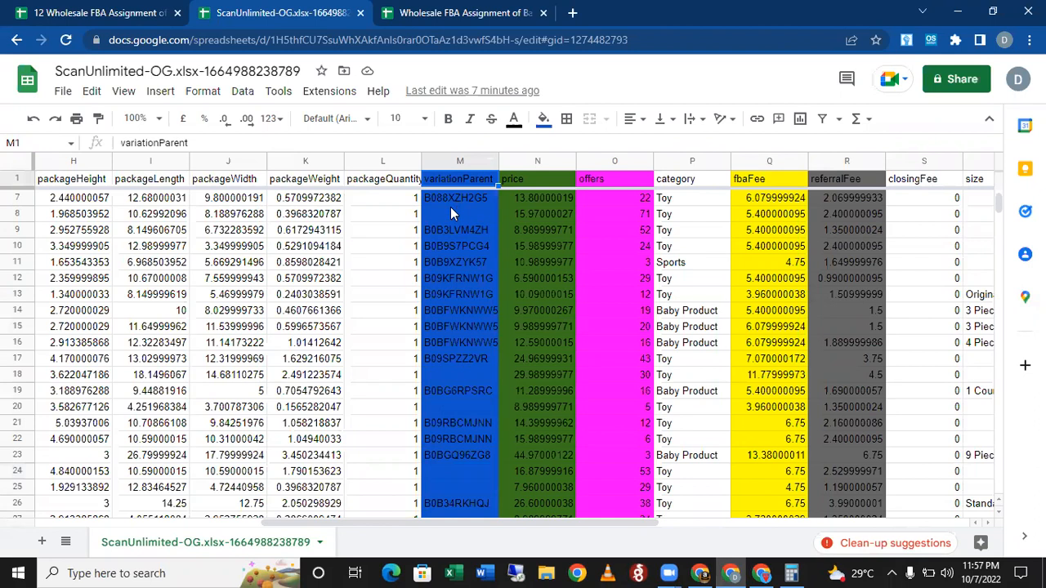
key(Left)
key(Home)
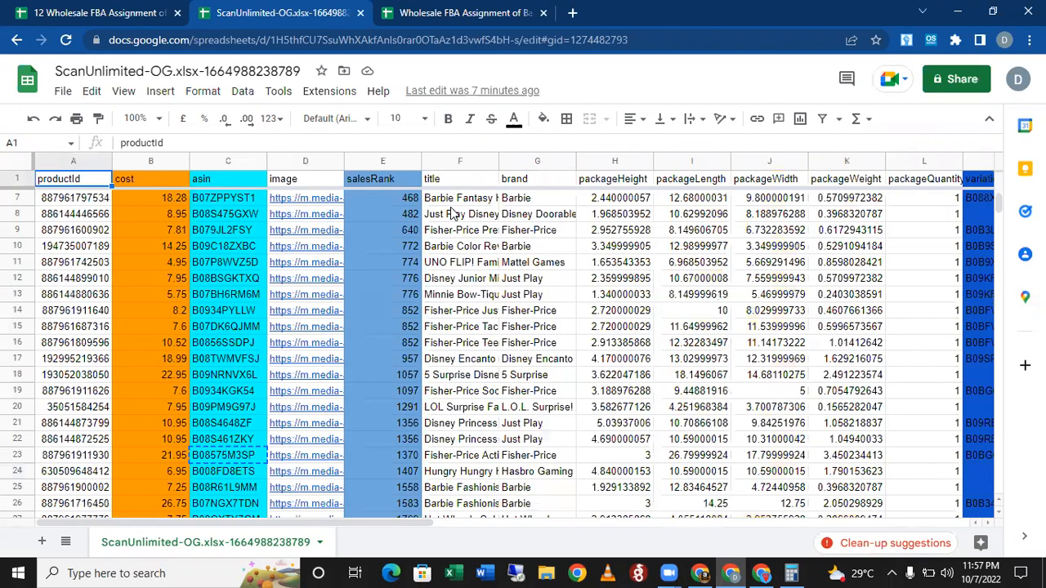
click(222, 204)
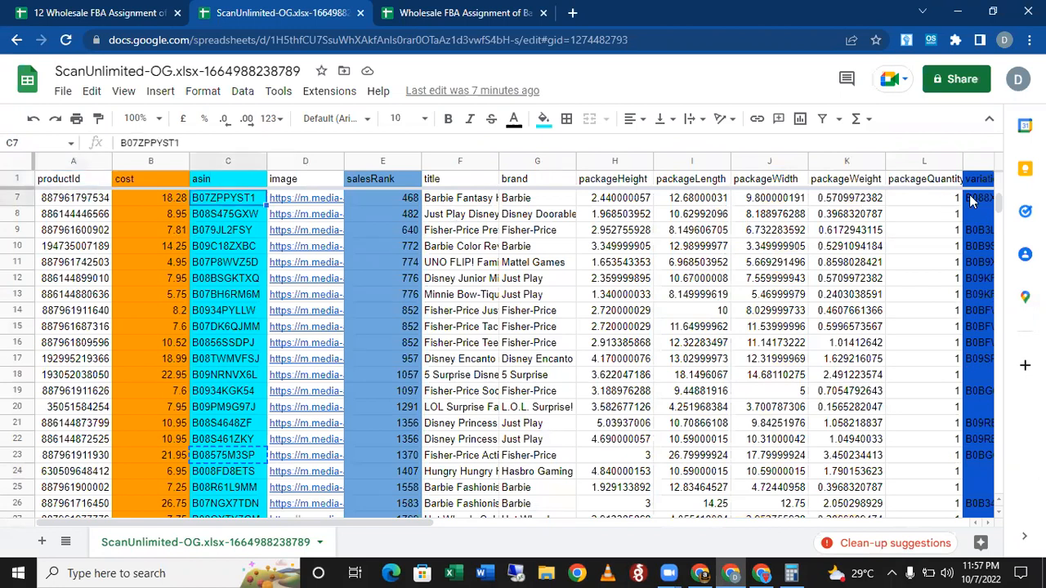
click(970, 197)
key(Right)
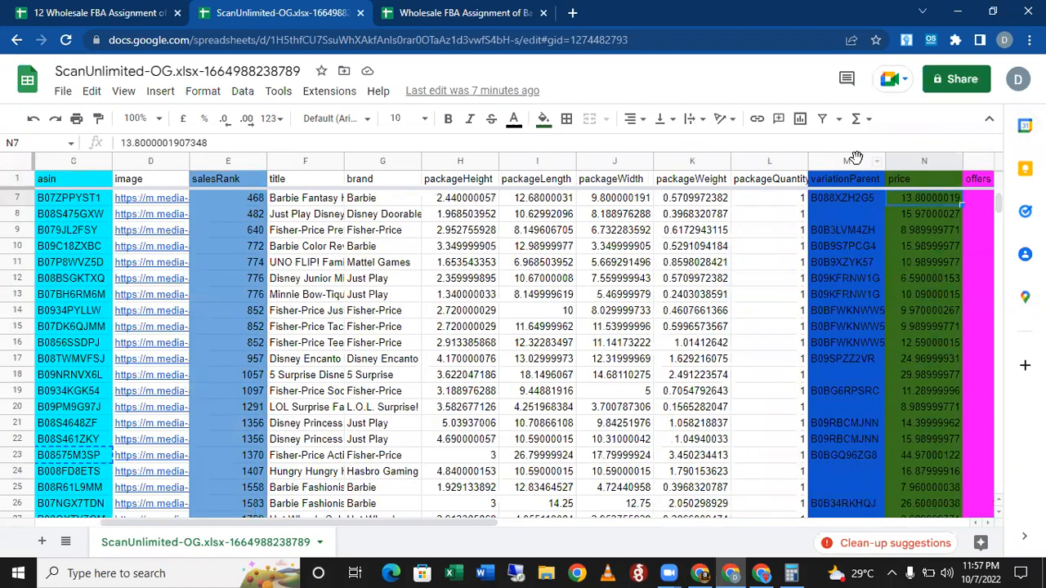
Step: Sort the sheet by the variationParent column from Z to A and check the grouped parent ASINs in rows 8 to 10
click(854, 159)
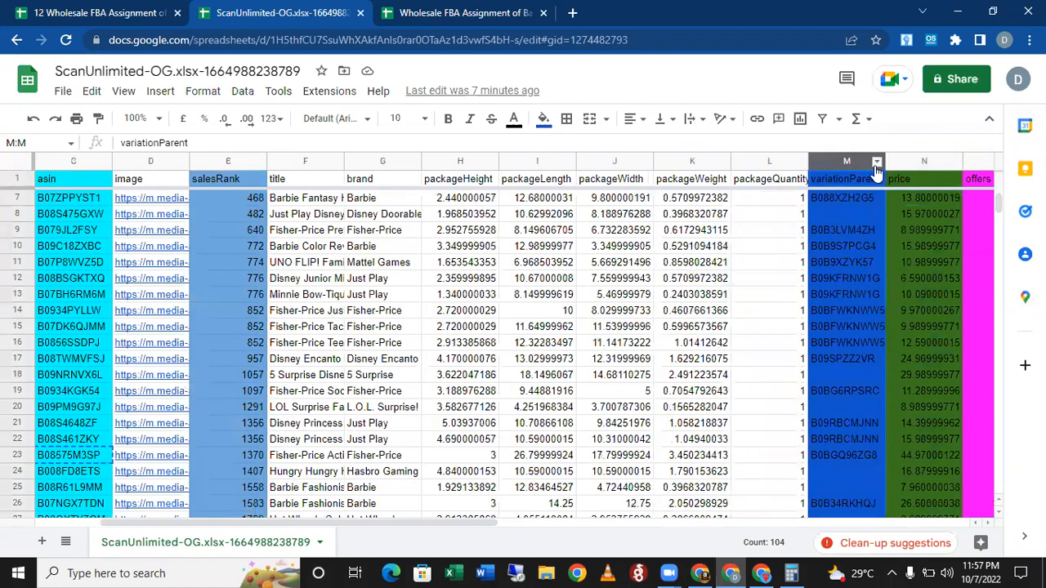
click(877, 163)
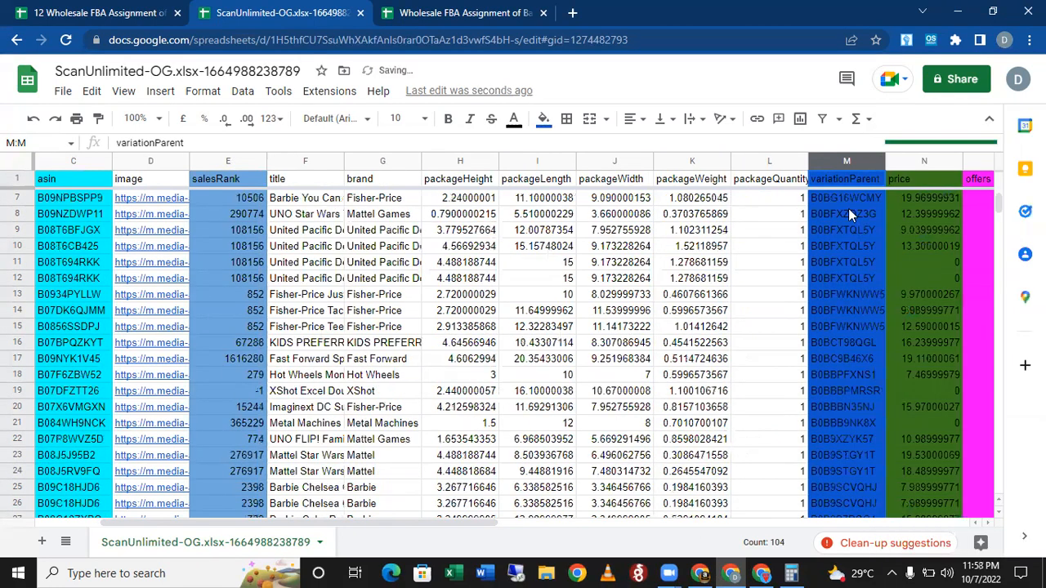
click(848, 211)
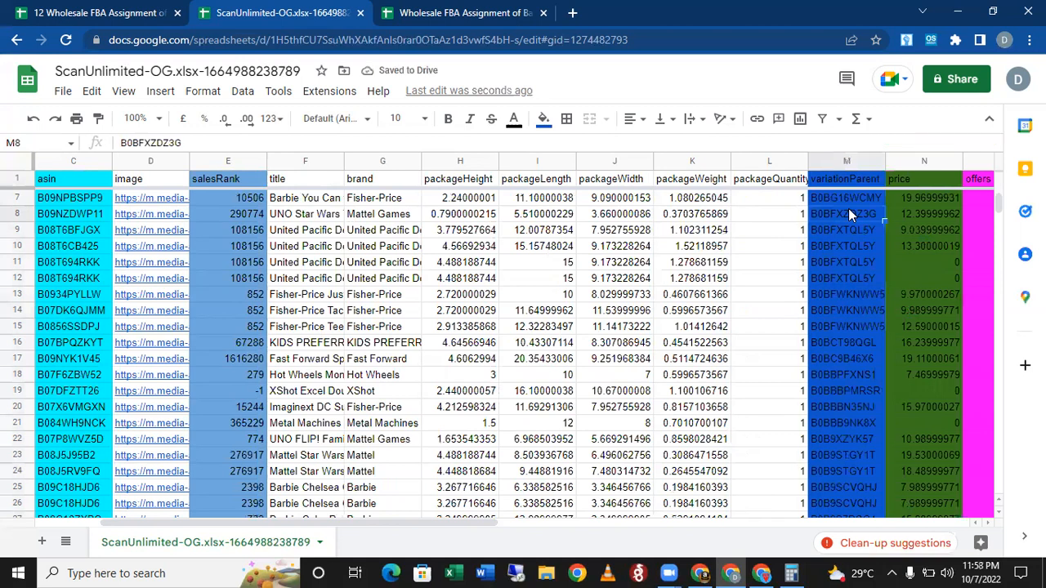
key(Down)
key(Down)
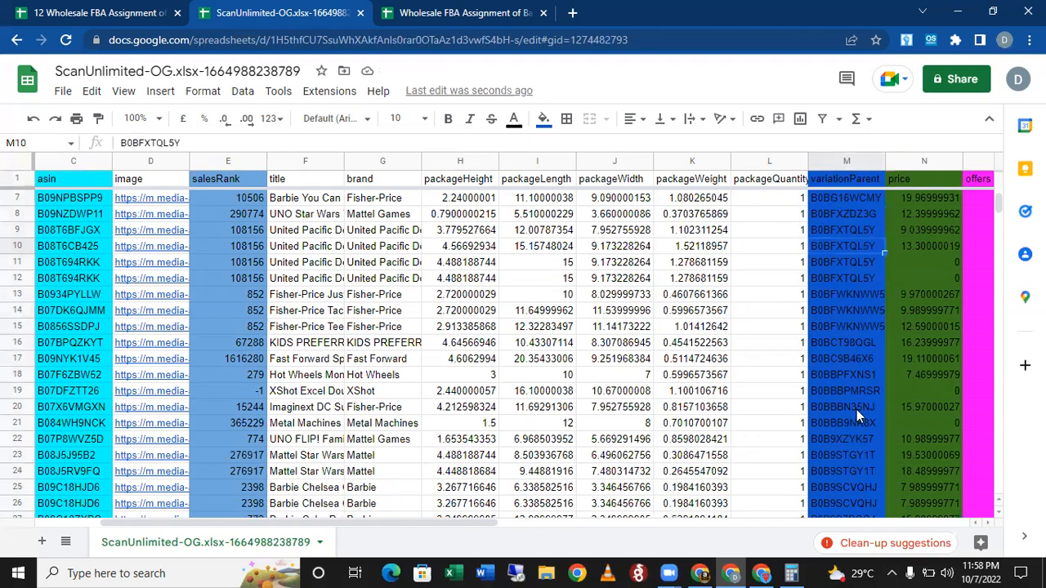
Step: Look down the variationParent column for where the parent ASINs end and select its first blank cell, M105
scroll(856, 413, down, 4)
scroll(858, 421, down, 5)
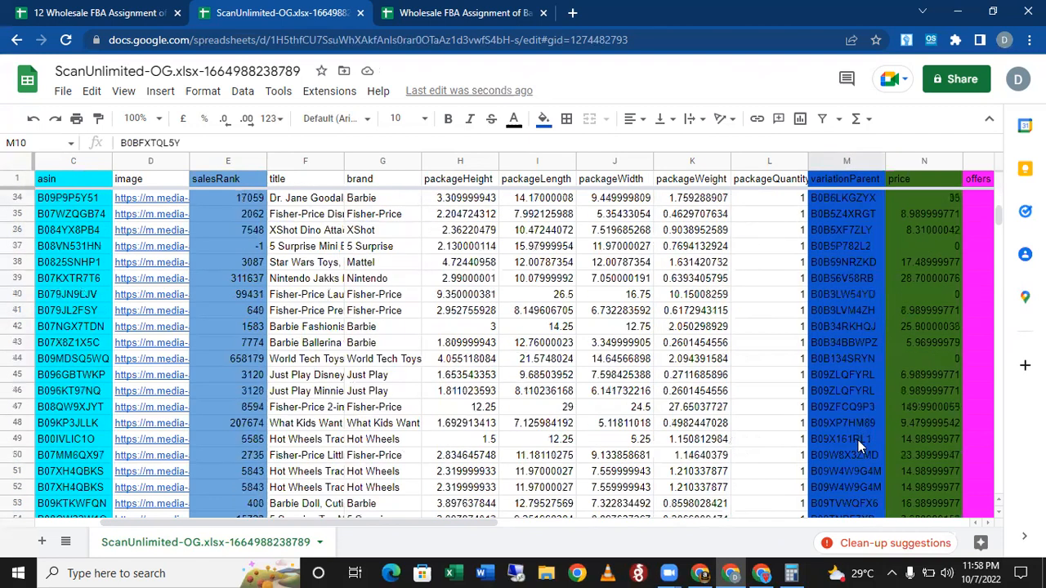
scroll(858, 442, down, 10)
scroll(858, 444, down, 8)
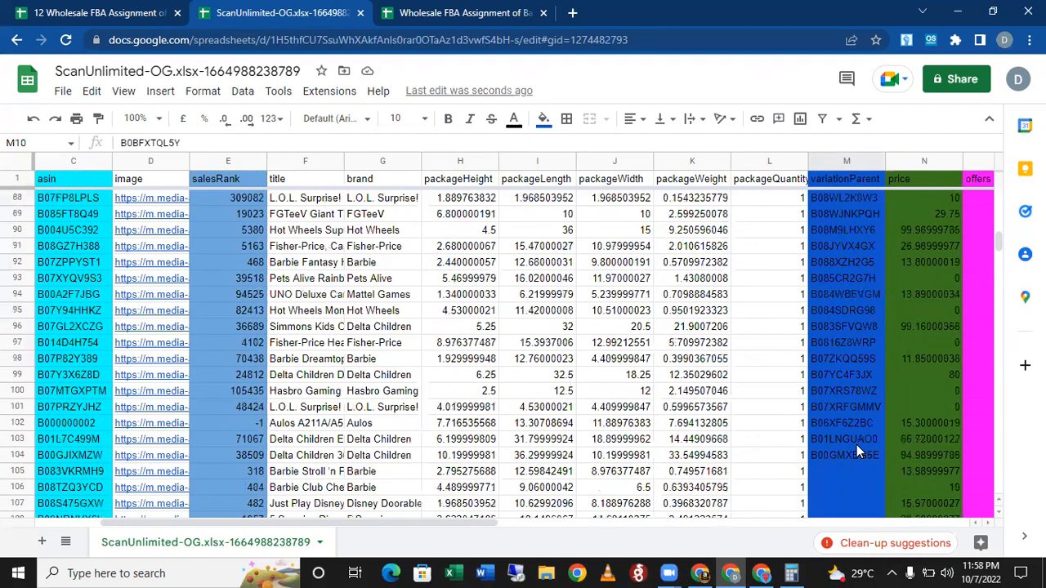
scroll(854, 425, down, 14)
scroll(854, 425, up, 3)
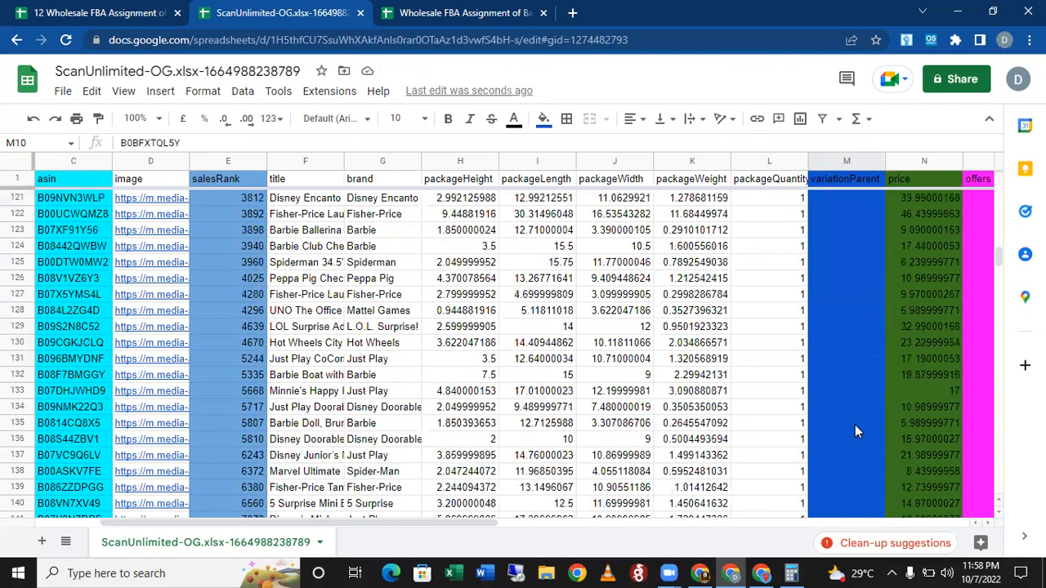
scroll(855, 425, up, 8)
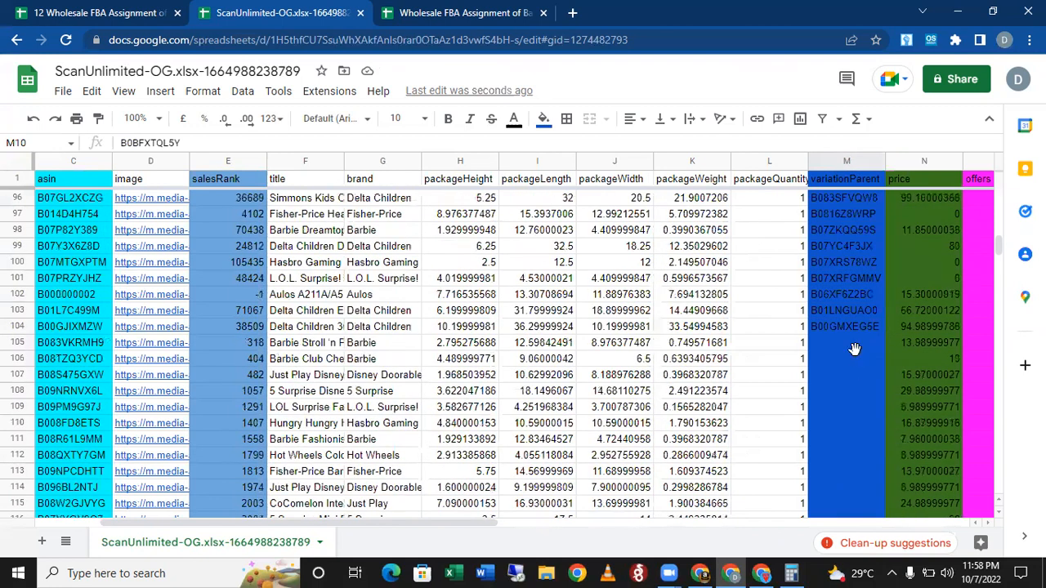
click(854, 349)
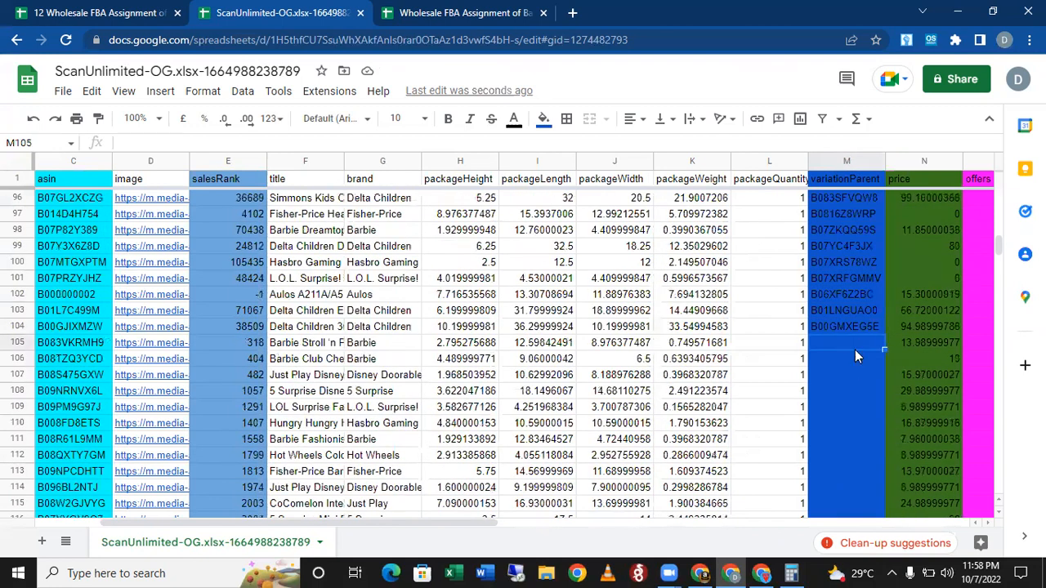
Step: Go across row 105 from variationParent to the roi column, checking its fees, estimatedSales and profit
key(Right)
key(Right)
key(Right)
key(Right)
key(Right)
key(Right)
key(Right)
key(Right)
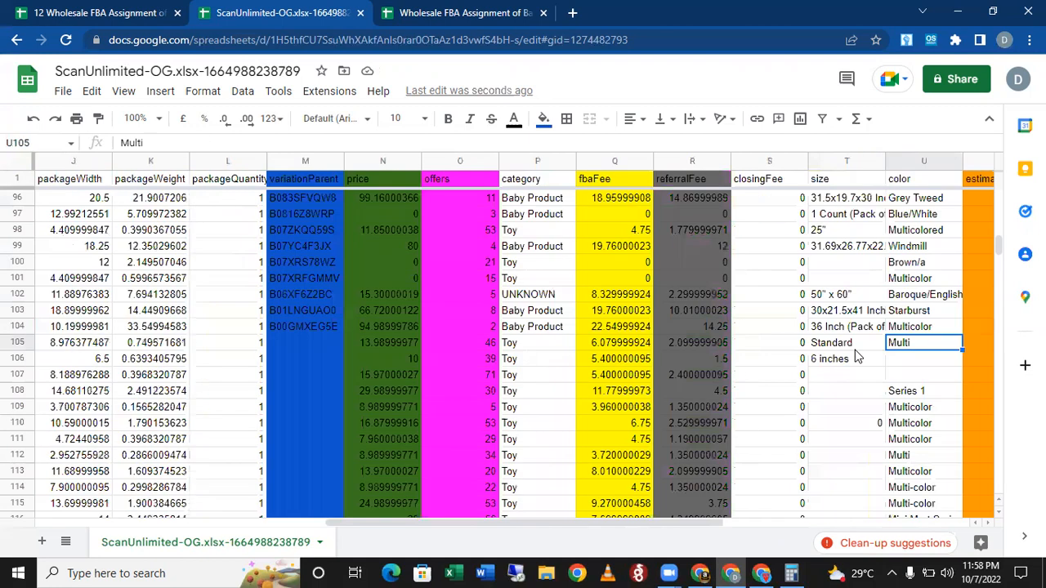
key(Right)
key(Right)
key(Right)
key(Right)
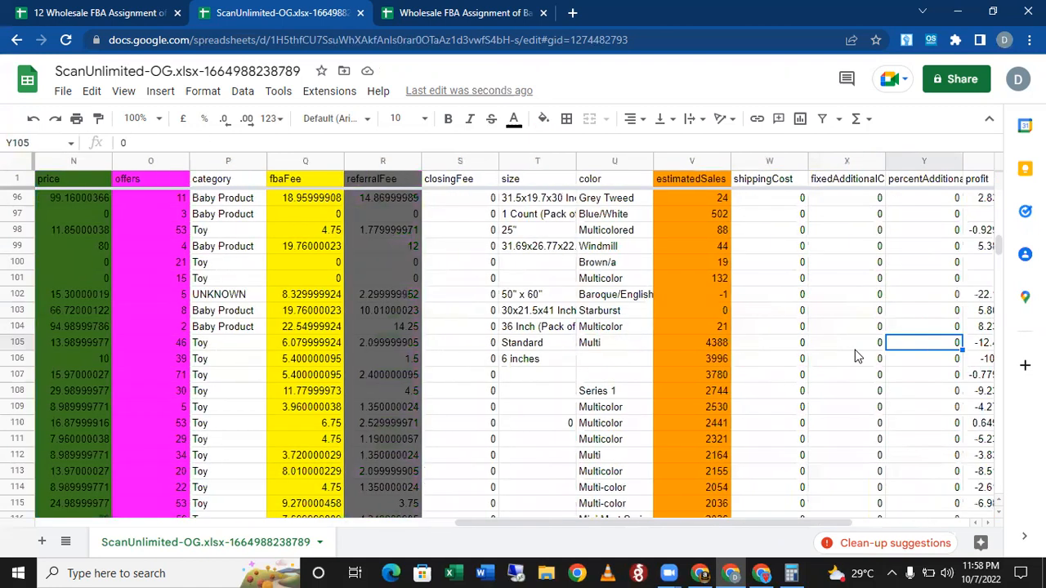
key(Right)
key(Right)
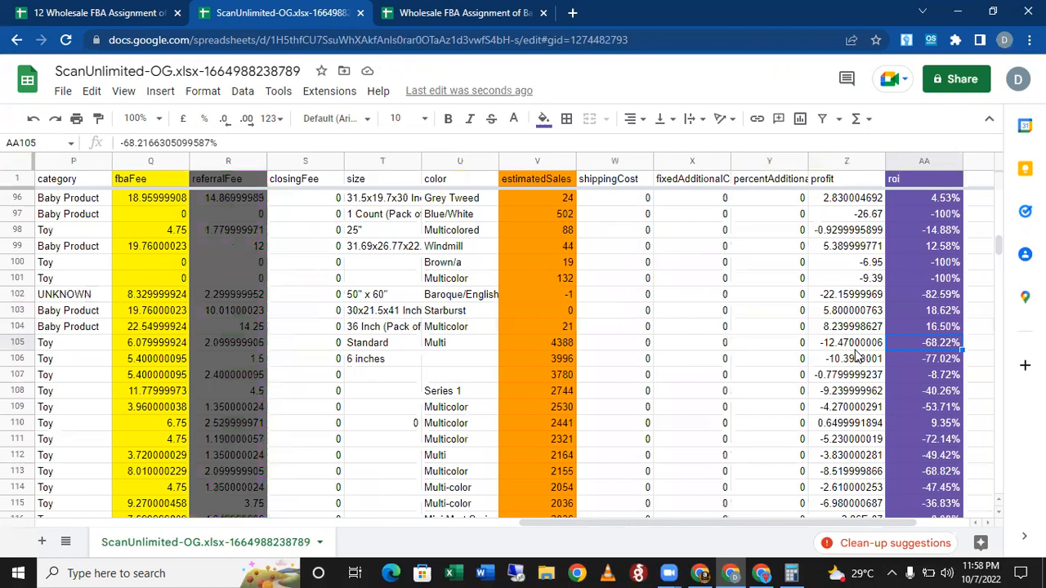
Step: Examine the roi column row by row from row 105 to row 181, looking for a product with a worthwhile return
key(Down)
key(Down)
key(Down)
key(Down)
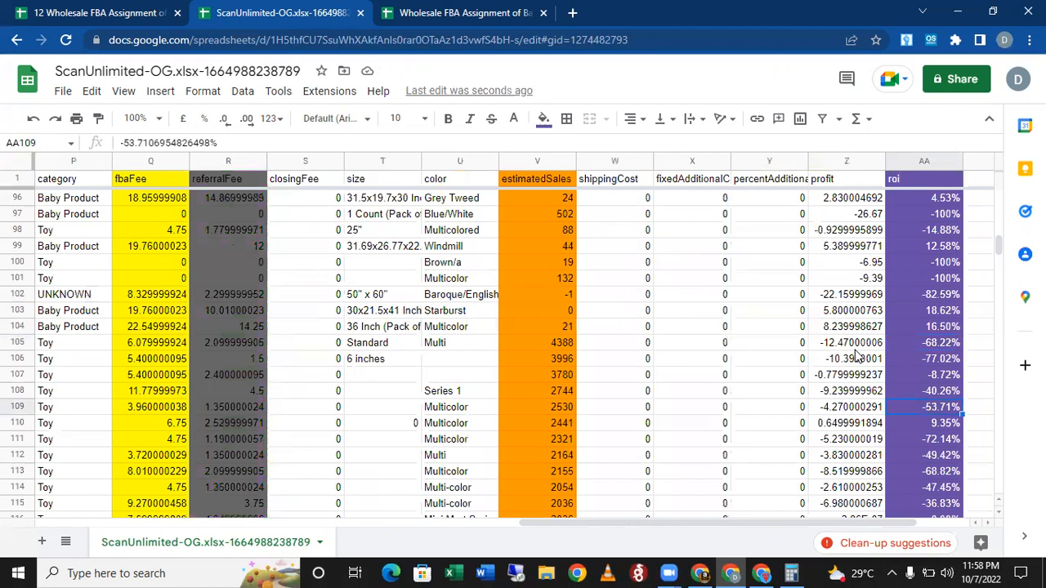
key(Down)
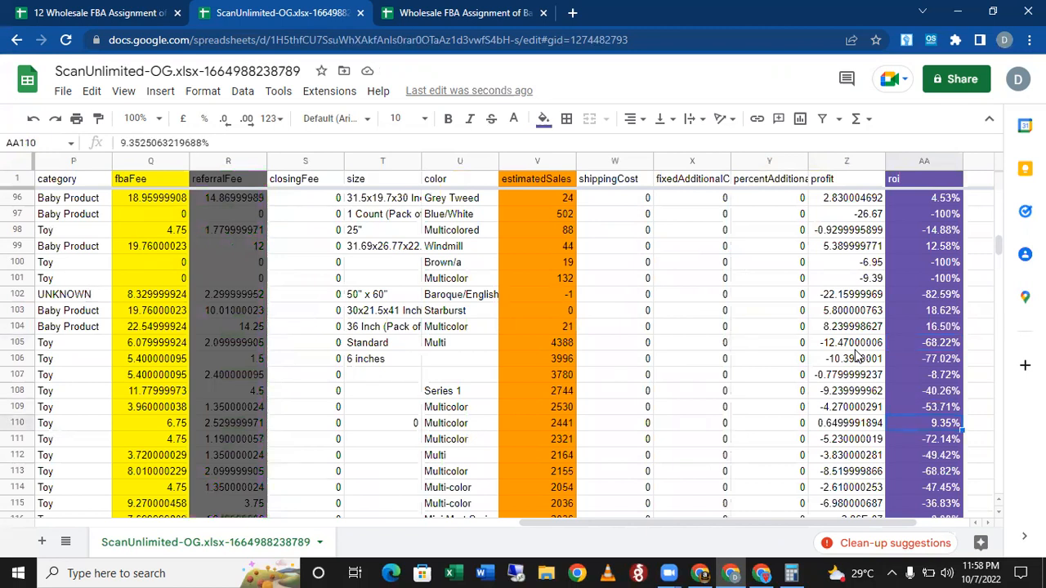
key(Down)
key(Down)
key(Down)
key(Down)
key(Down)
key(Down)
key(Down)
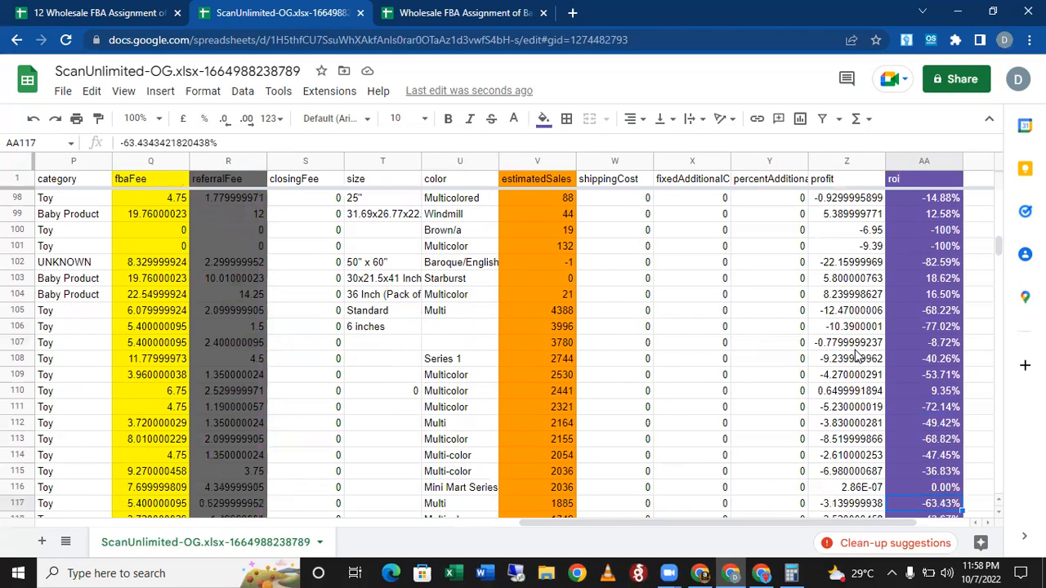
key(Down)
key(Down)
key(Down)
key(Down)
key(Down)
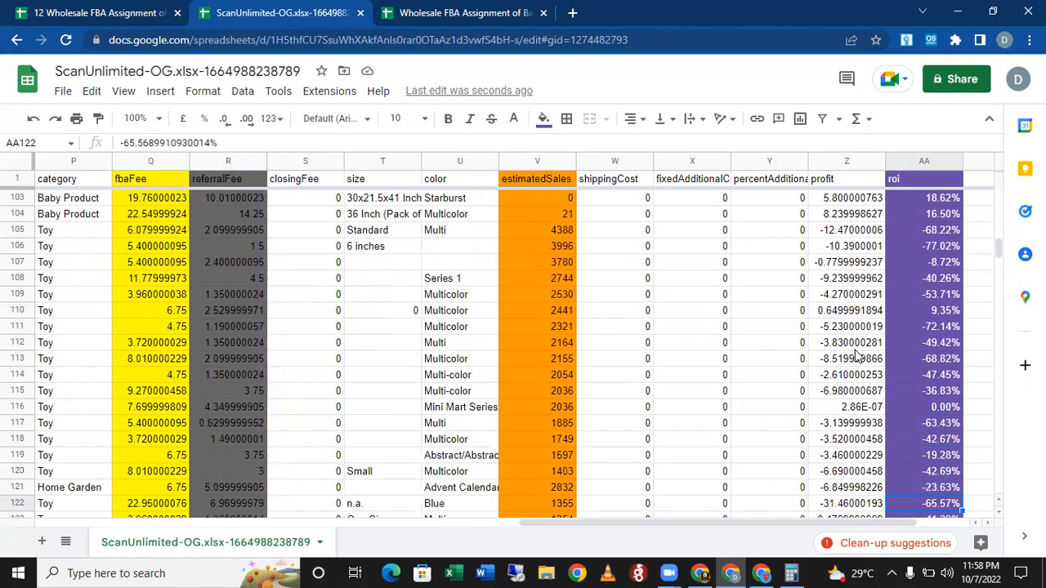
key(Down)
key(Down)
key(Down)
key(Down)
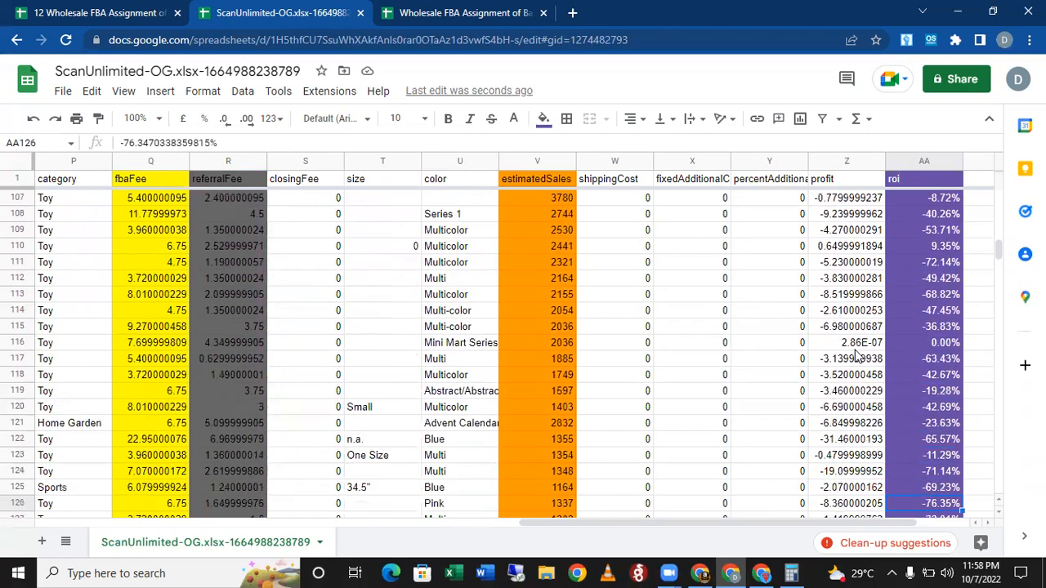
key(Down)
key(Down)
key(Down)
key(Down)
key(Down)
key(Down)
key(Down)
key(Down)
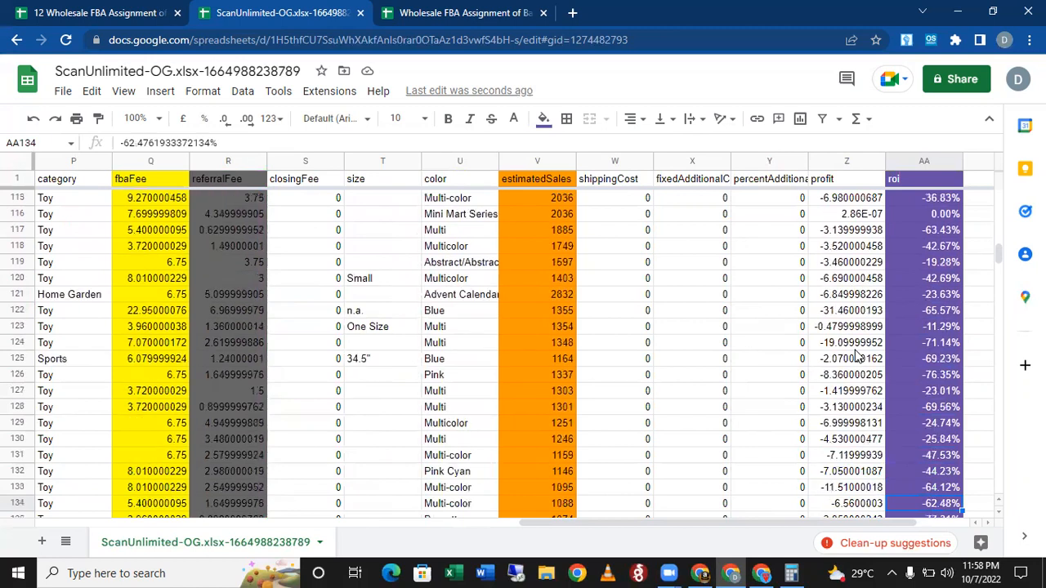
key(Down)
key(Down)
key(Down)
key(Down)
key(Down)
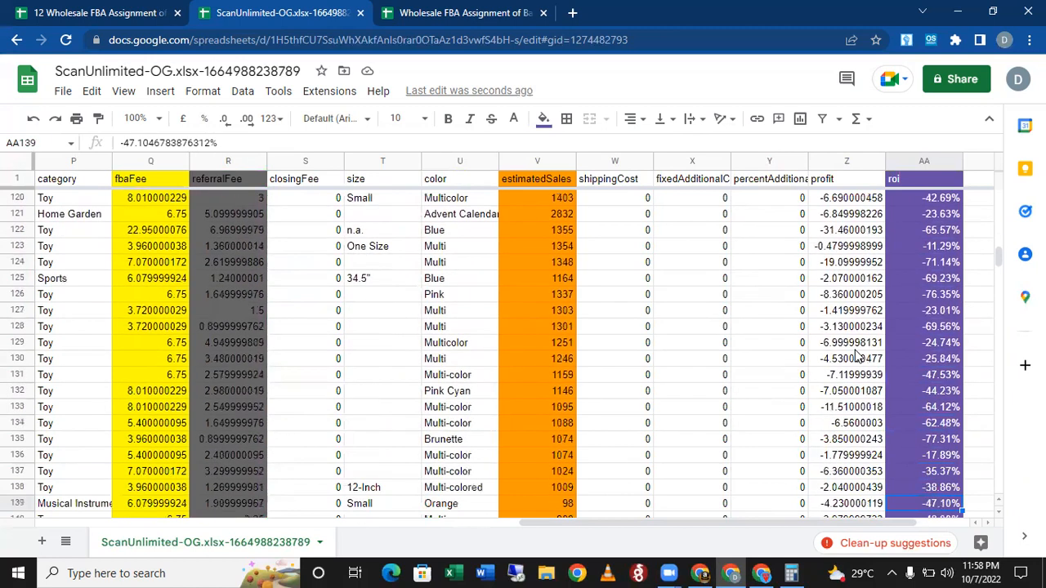
key(Down)
key(Down)
key(Down)
key(Down)
key(Down)
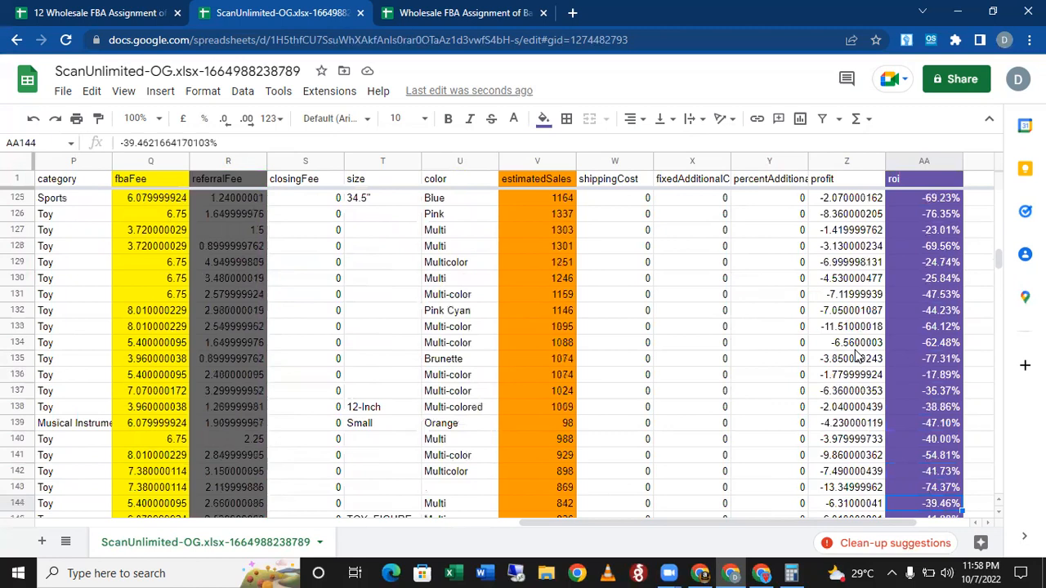
key(Down)
key(Down)
key(Down)
key(Down)
key(Down)
key(Down)
key(Down)
key(Down)
key(Down)
key(Down)
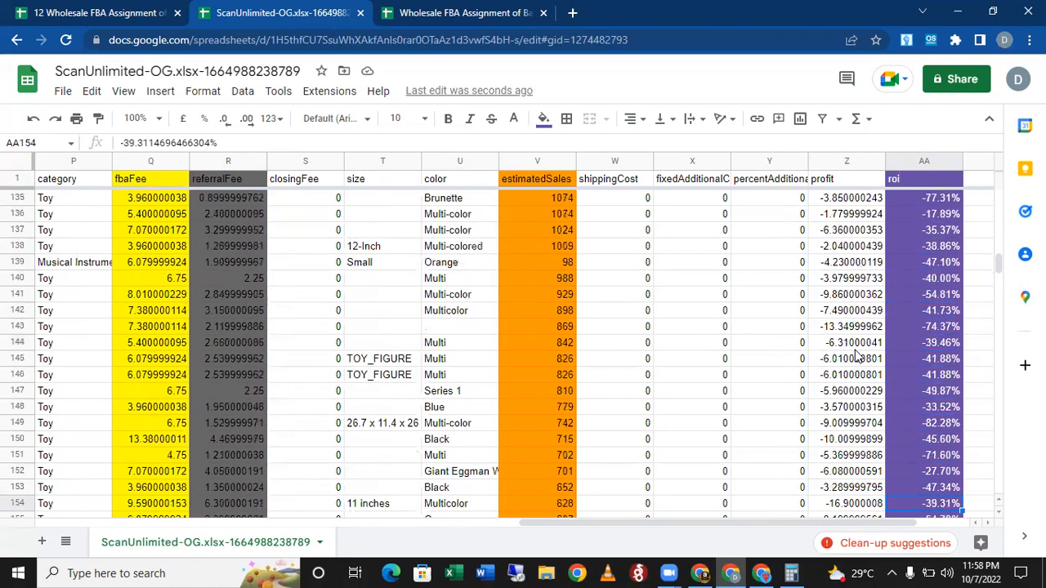
key(Down)
key(Down)
key(Down)
key(Down)
key(Down)
key(Down)
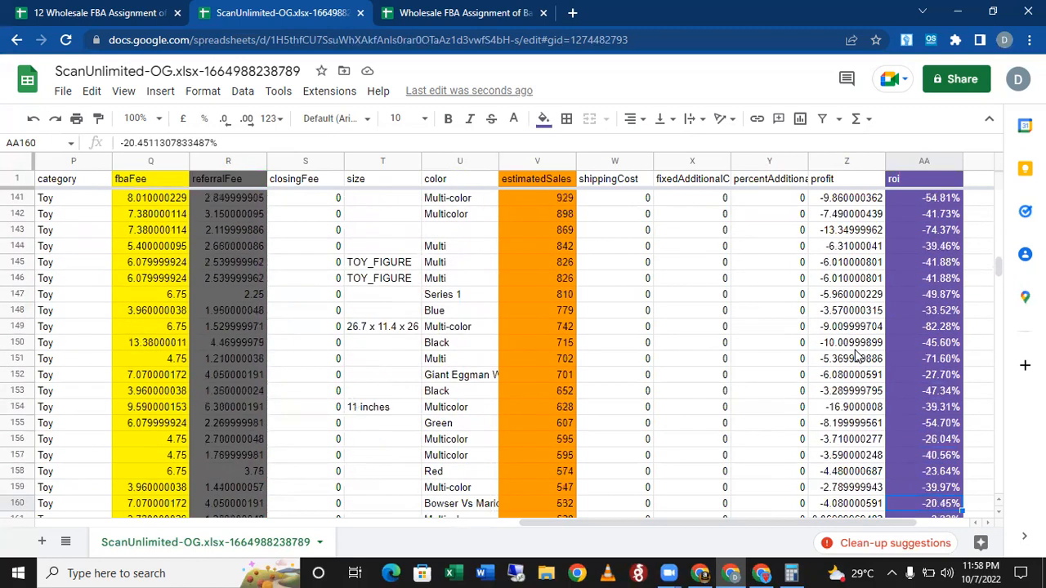
key(Down)
key(Down)
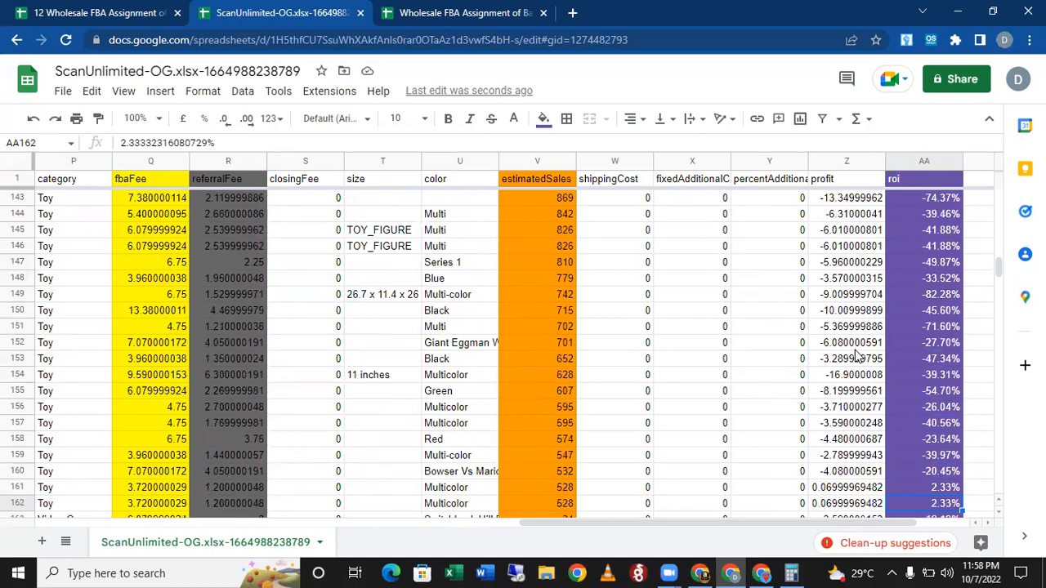
key(Down)
key(Down)
key(Down)
key(Down)
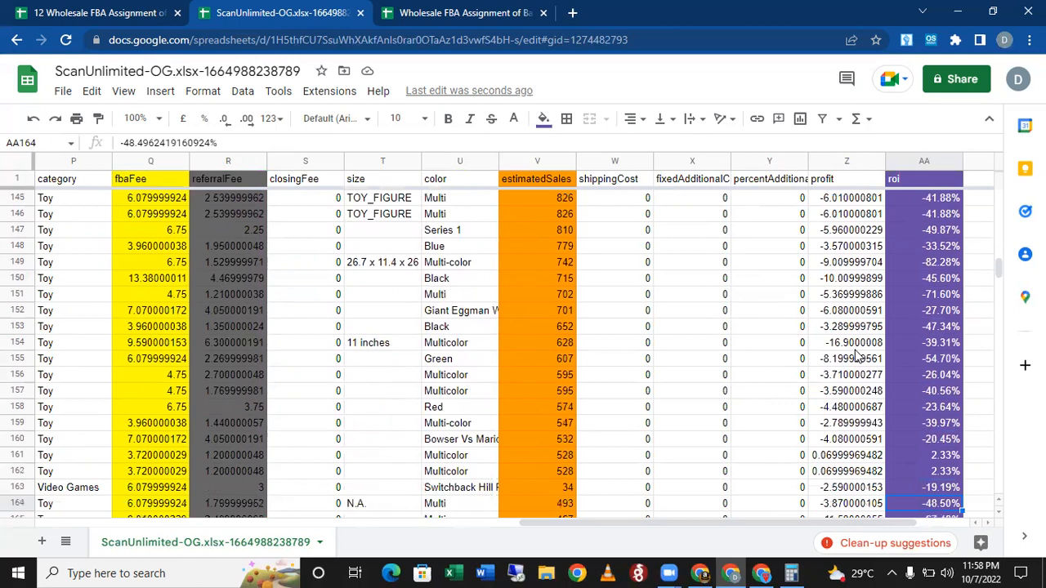
key(Down)
key(Down)
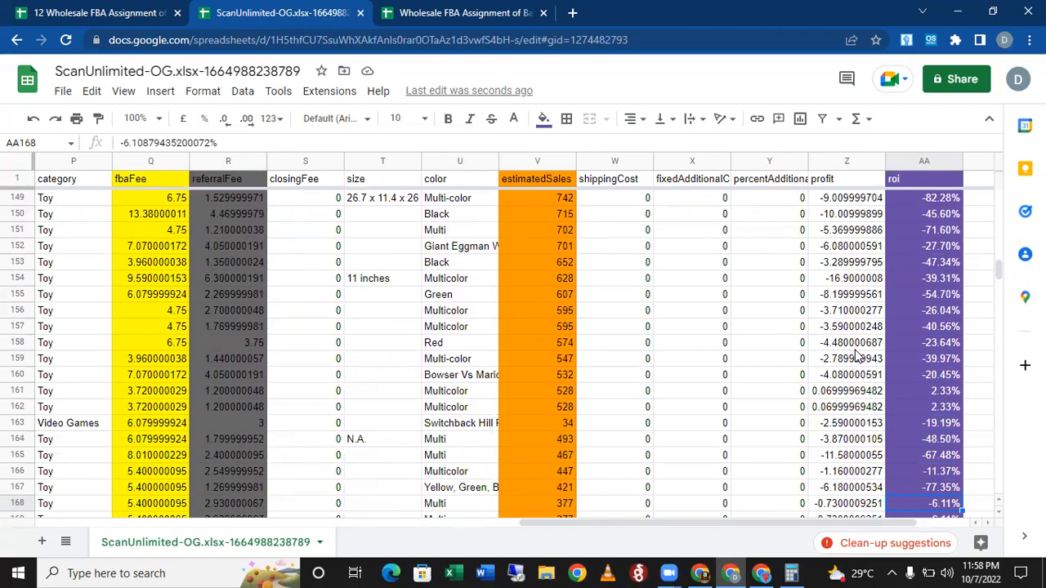
key(Down)
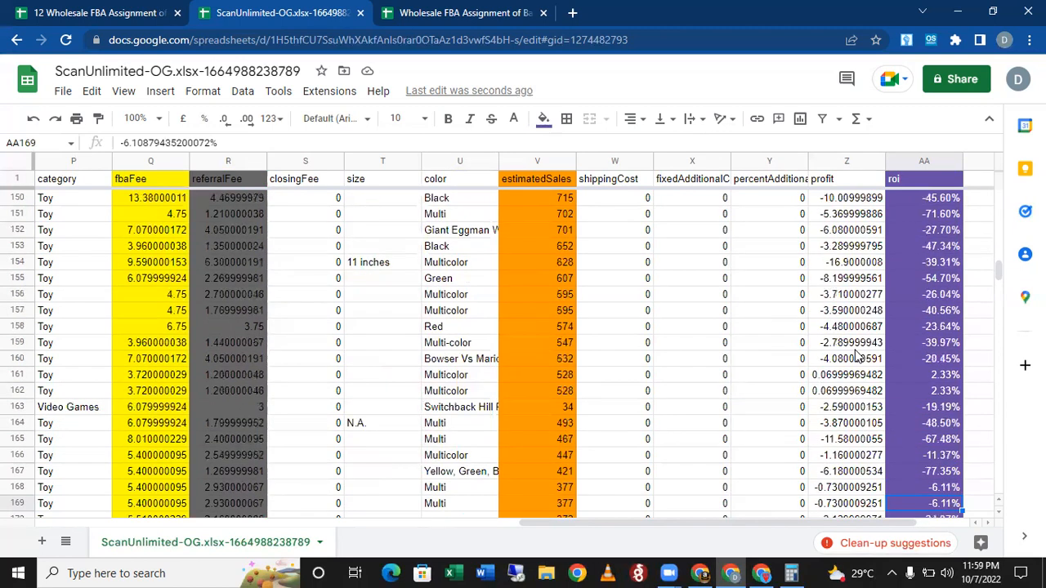
key(Down)
key(Down)
key(Down)
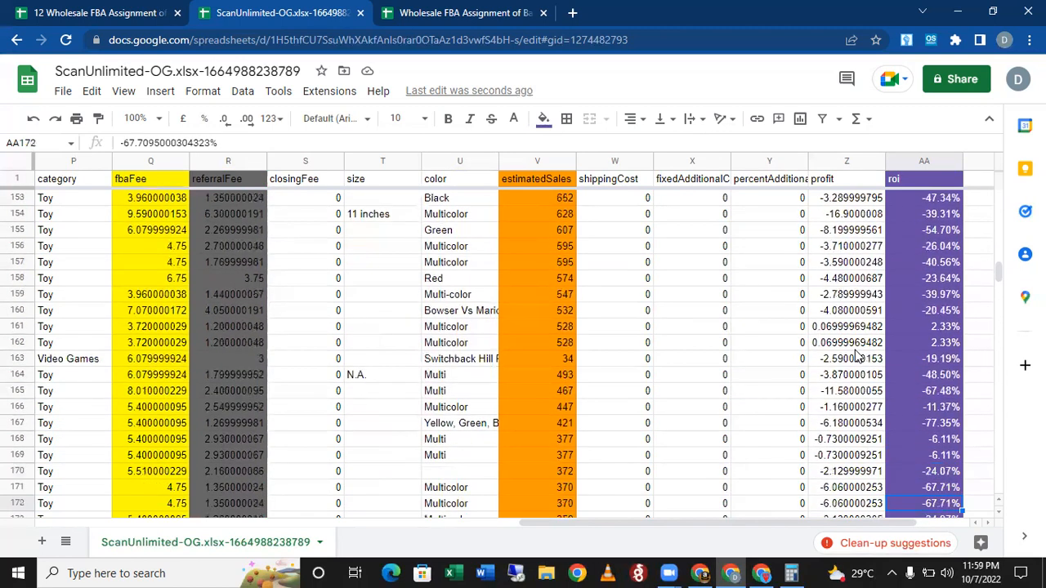
key(Down)
key(Down)
key(Down)
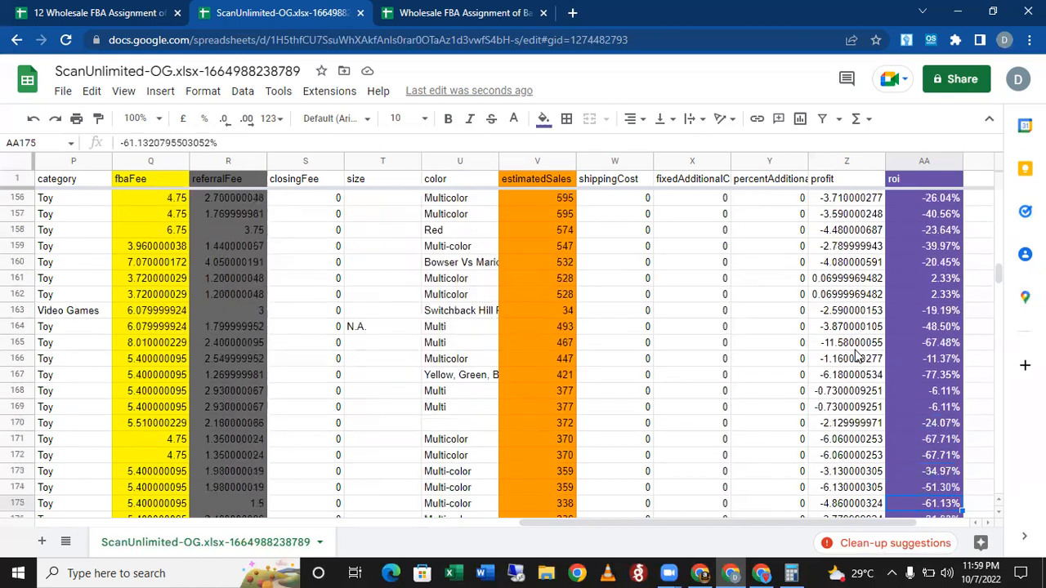
key(Down)
key(Down)
key(Down)
key(Down)
key(Down)
key(Down)
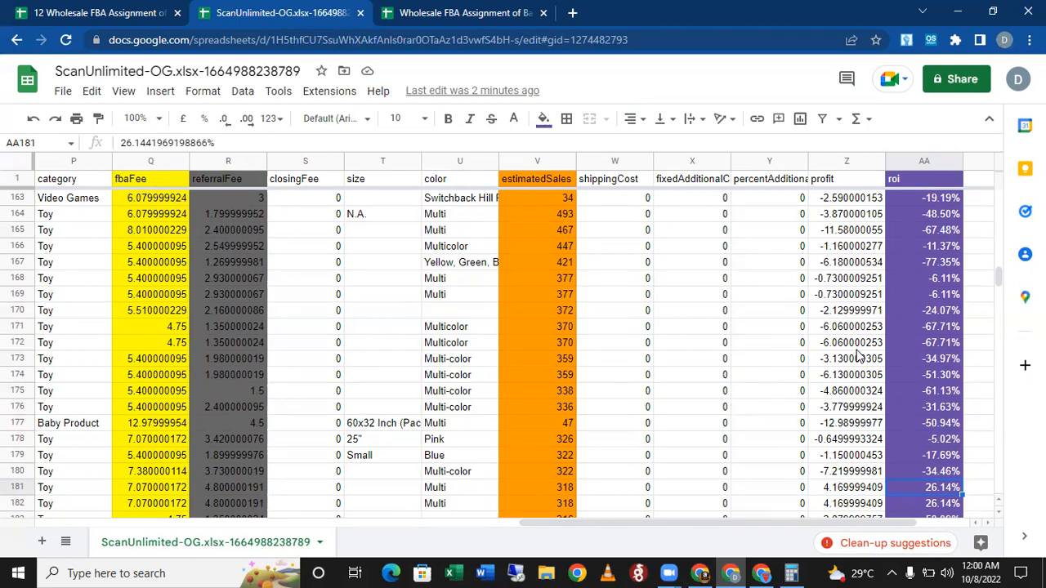
Step: Trace row 181 back from roi to productId, checking its profit, estimatedSales, price, offers, title, asin and cost
key(Left)
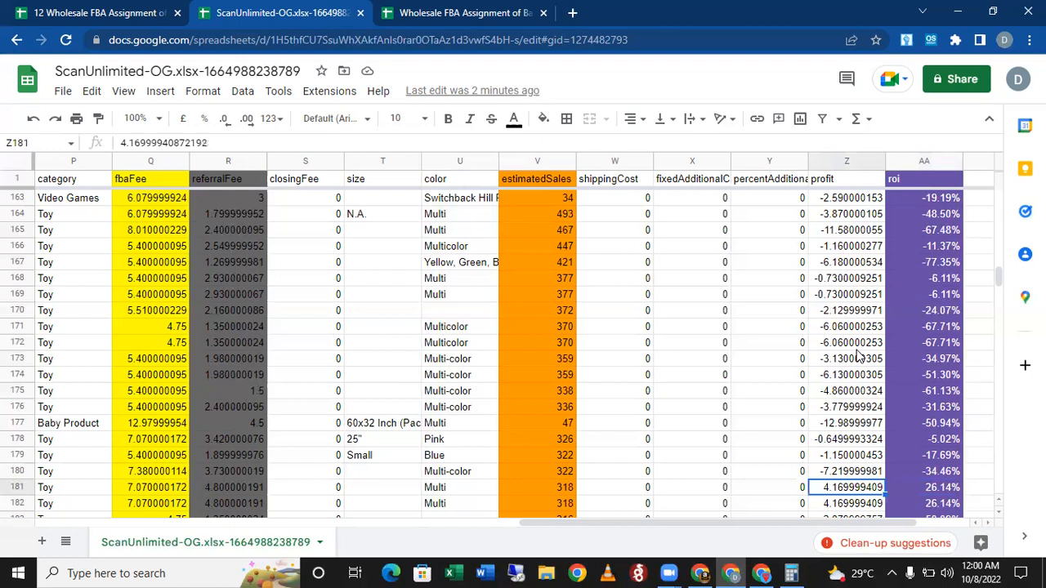
key(Left)
key(Left)
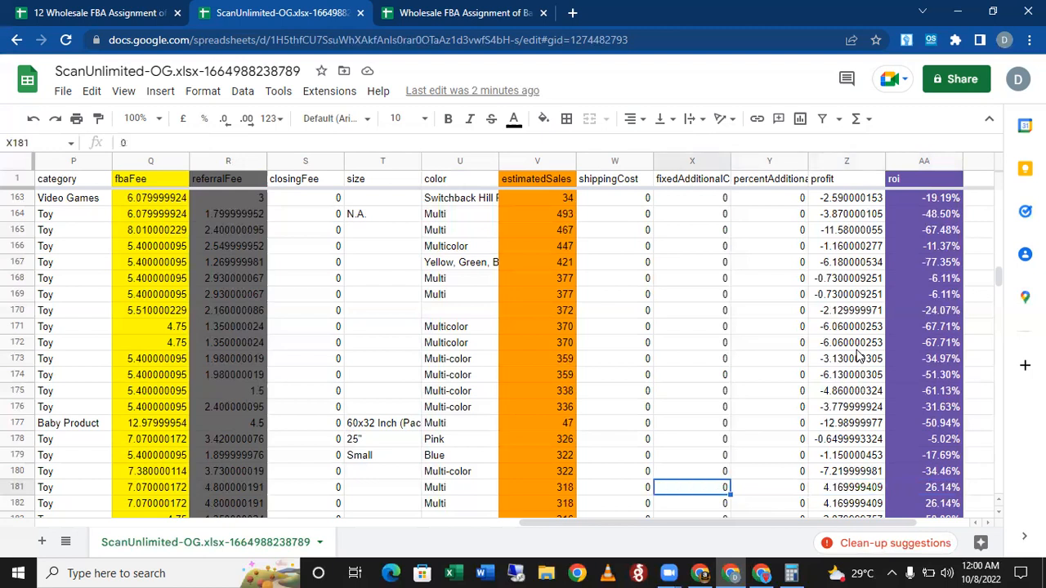
key(Left)
key(Left)
key(Left)
key(Left)
key(Left)
key(Left)
key(Left)
key(Left)
key(Left)
key(Left)
key(Left)
key(Left)
key(Left)
key(Left)
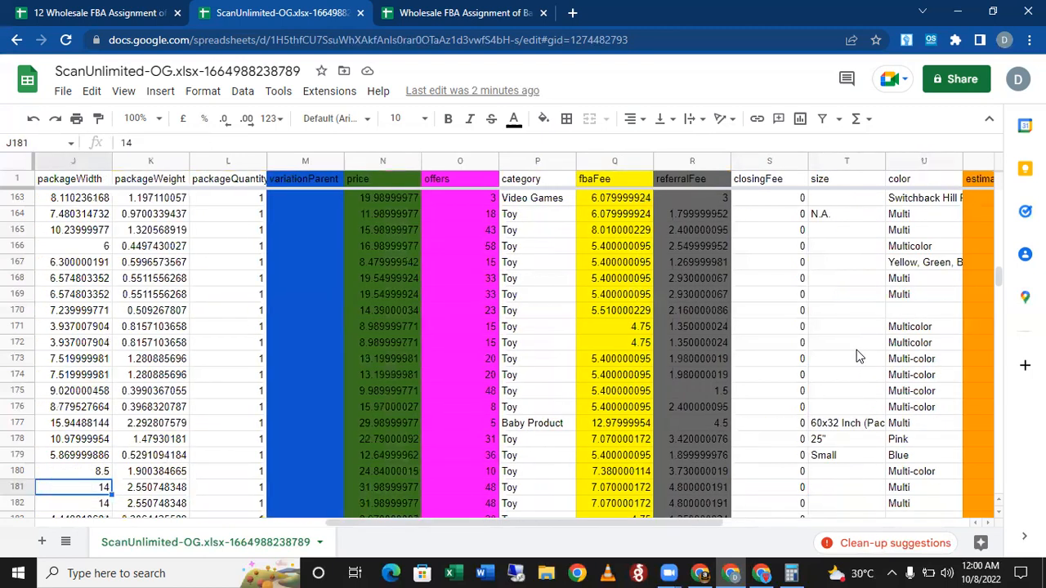
key(Left)
key(Left)
key(Left)
key(Left)
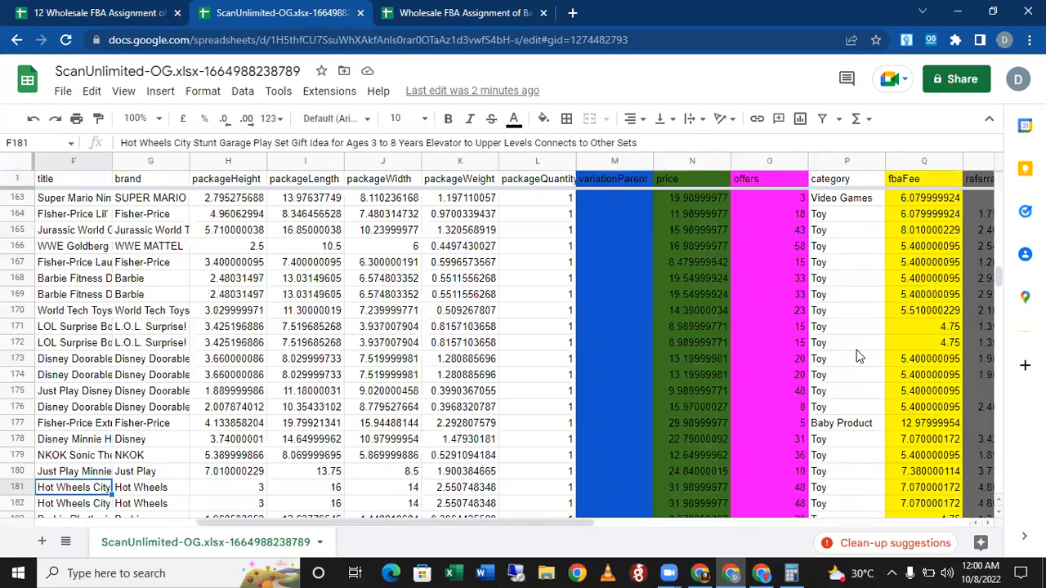
key(Left)
key(Left)
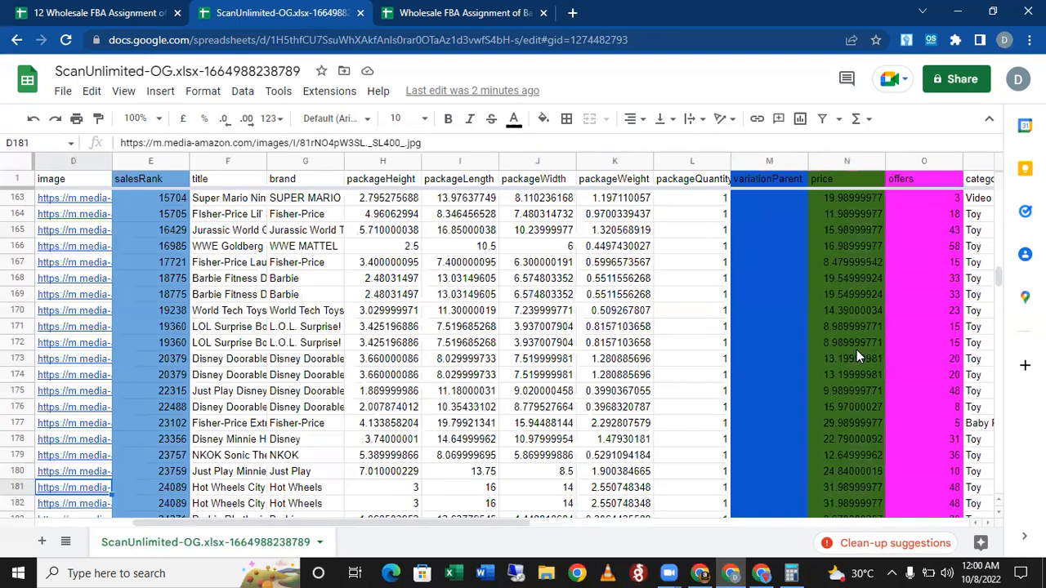
key(Left)
key(Left)
key(Left)
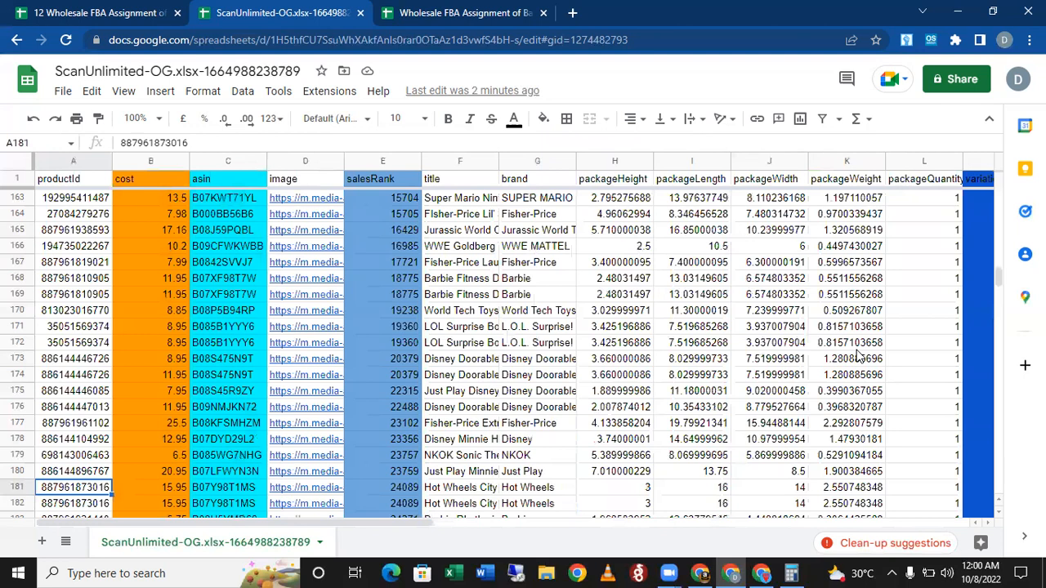
Step: Go across row 181 from productId to packageQuantity, checking its image, salesRank, title, brand and package dimensions and weight
key(Right)
key(Right)
key(Right)
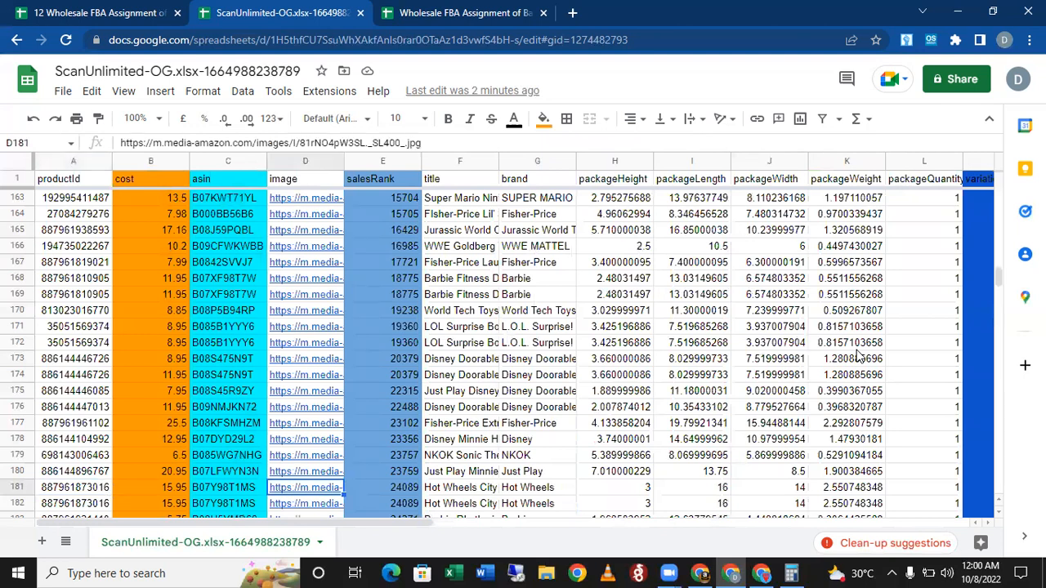
key(Right)
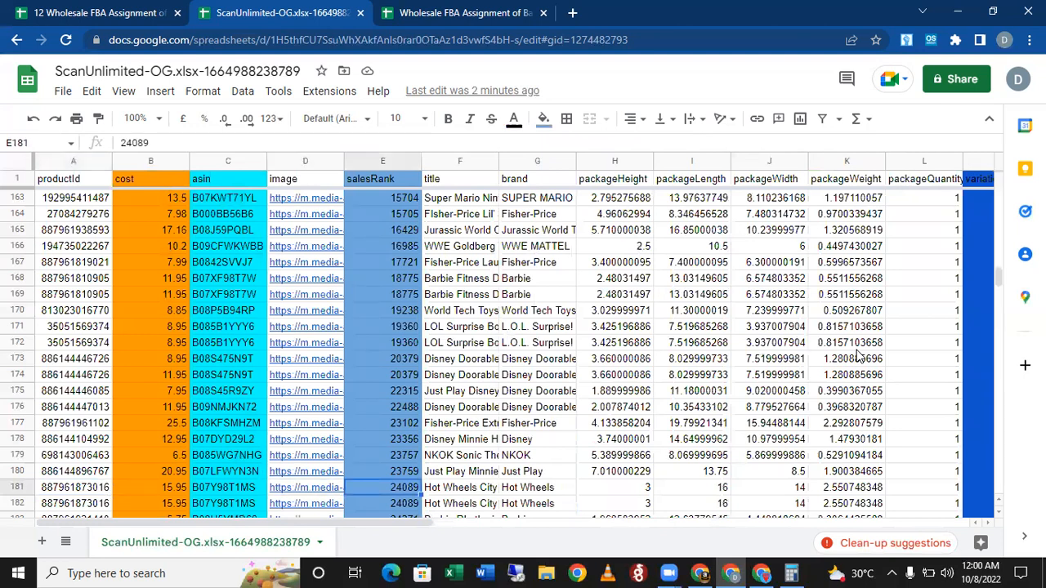
key(Right)
key(Right)
key(Right)
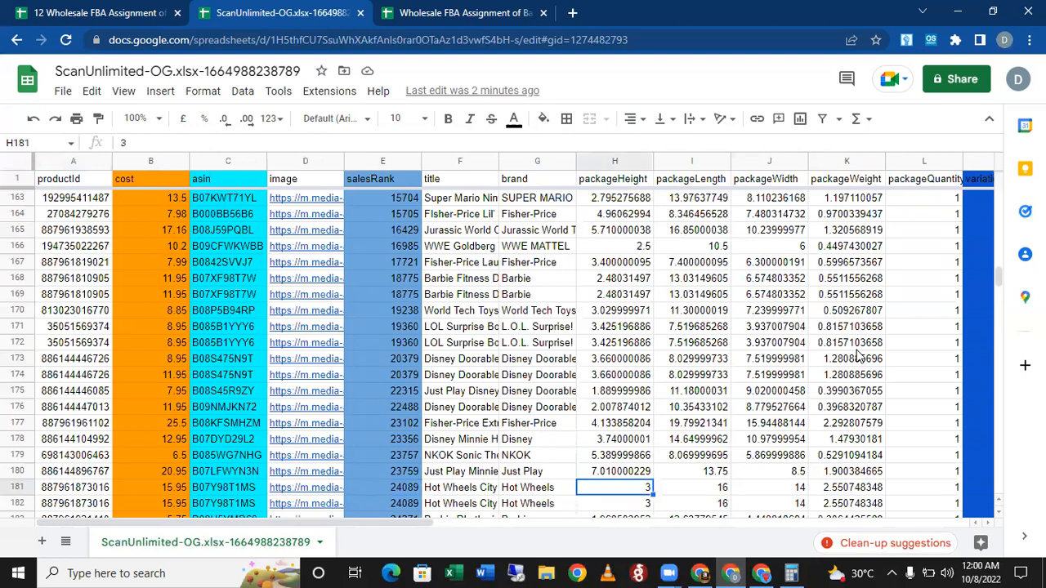
key(Right)
key(Right)
key(Right)
key(Right)
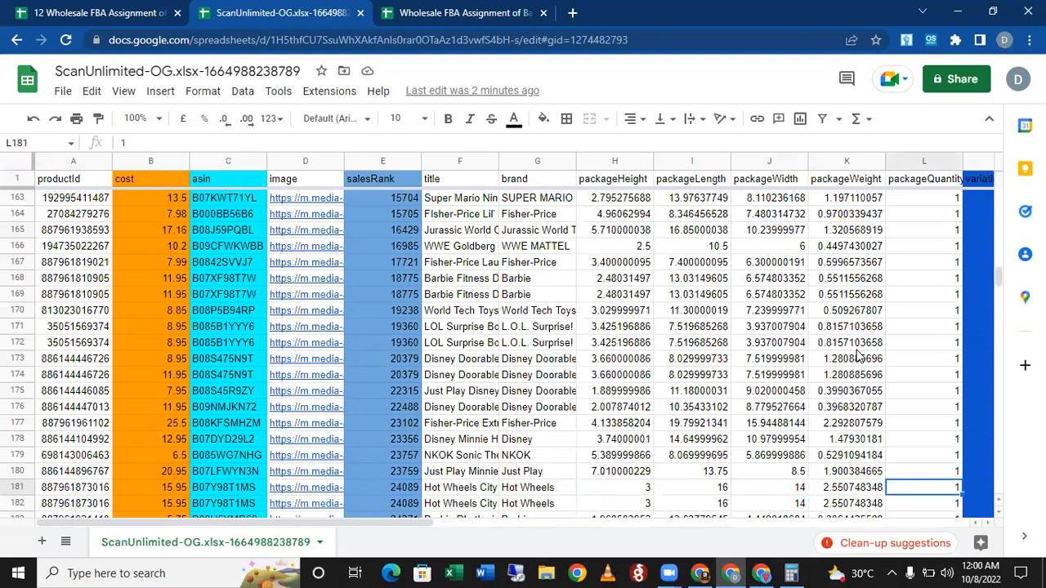
Step: Continue along row 181 from variationParent to estimatedSales, checking its price, offers, category, fees, size and color
key(Right)
key(Right)
key(Right)
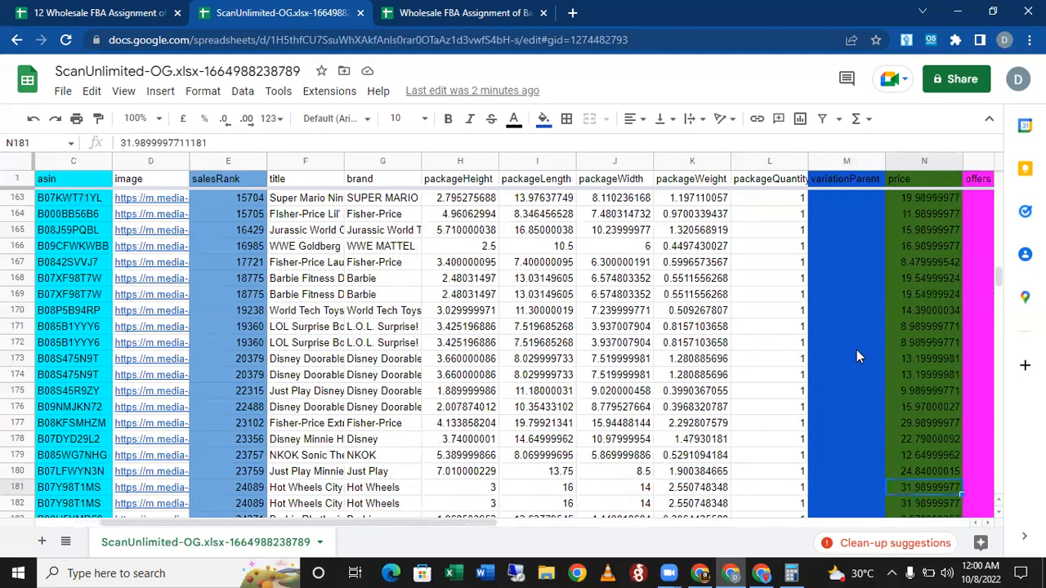
key(Right)
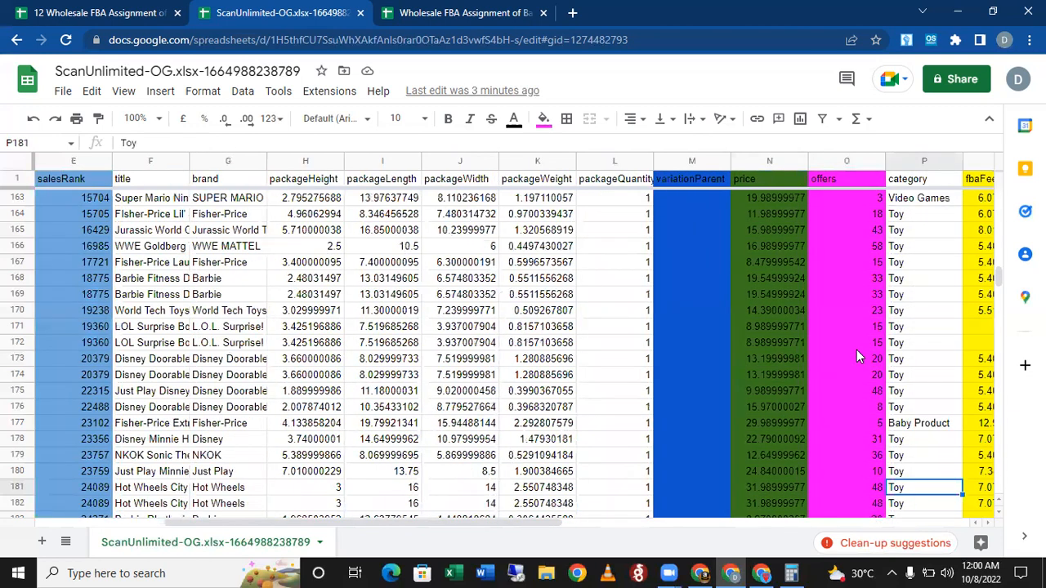
key(Right)
key(Right)
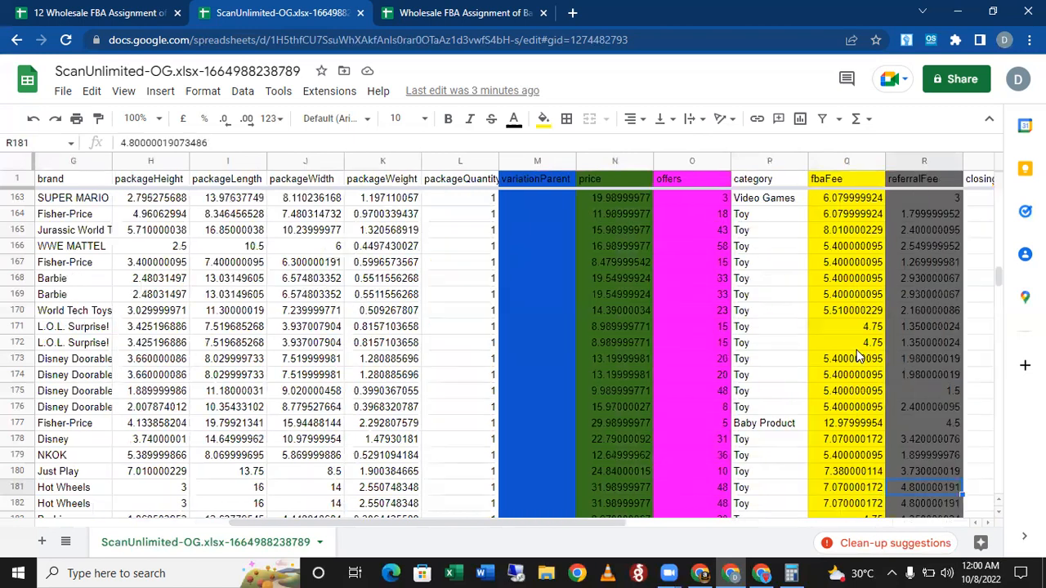
key(Right)
key(Right)
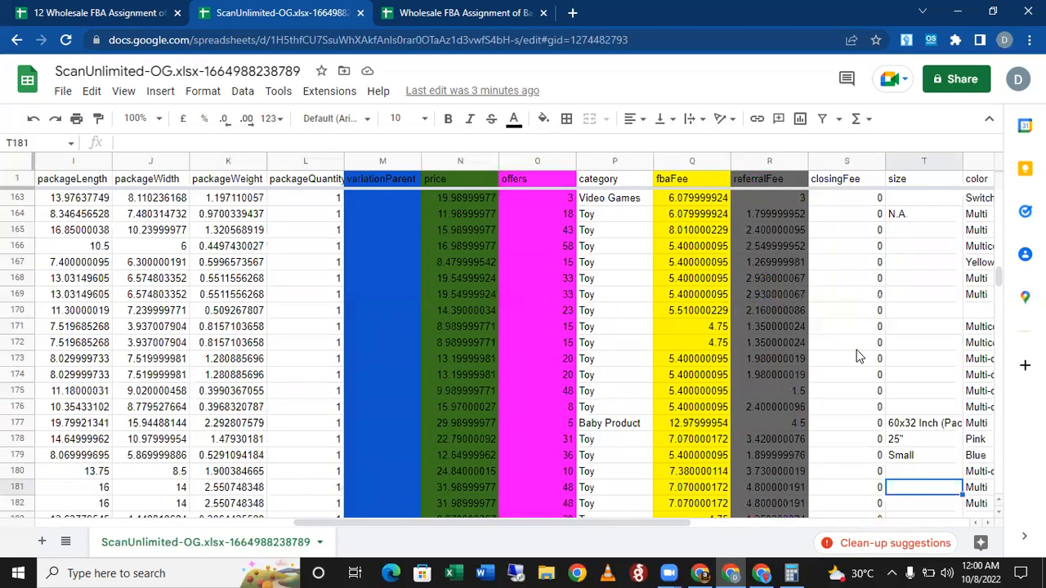
key(Right)
key(Right)
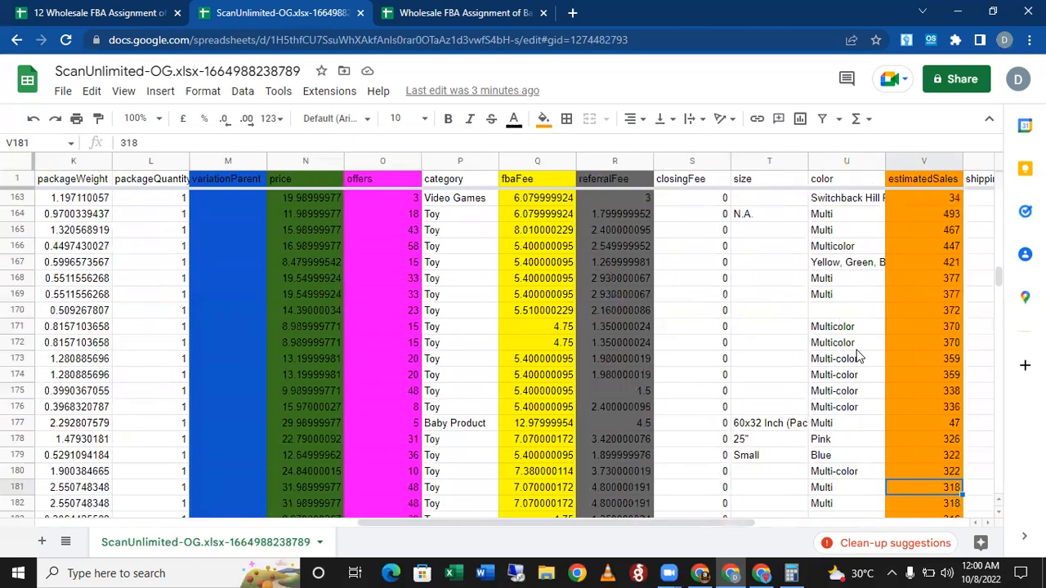
key(Left)
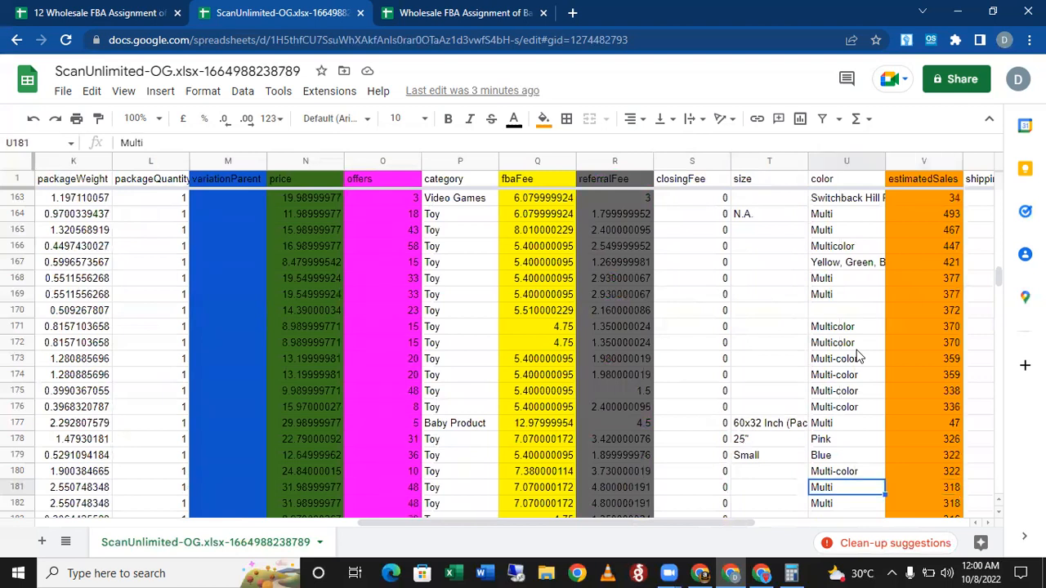
Step: Return to the start of row 181 and copy the product's ASIN from C181
key(Home)
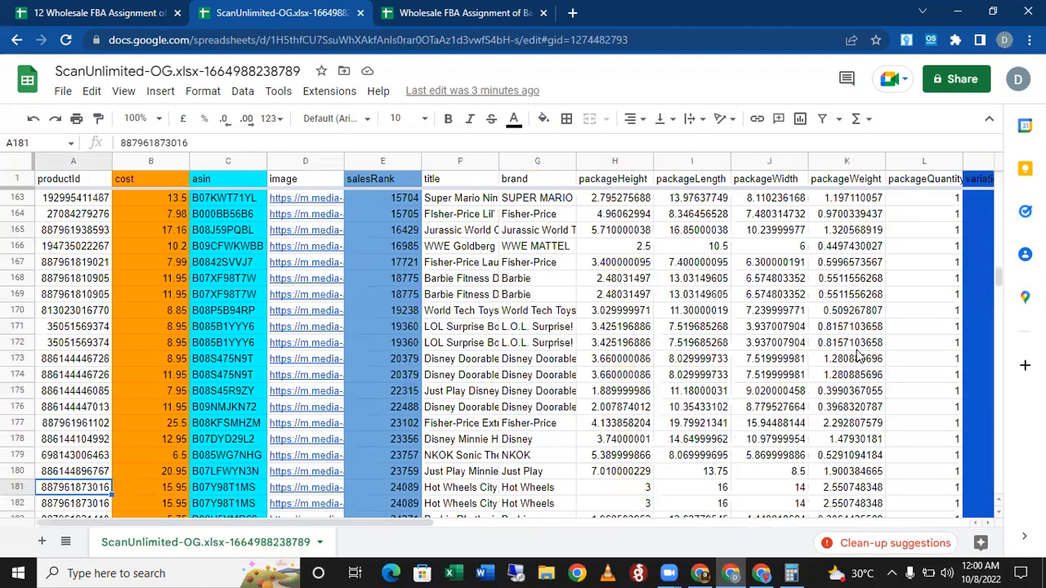
key(Right)
key(Right)
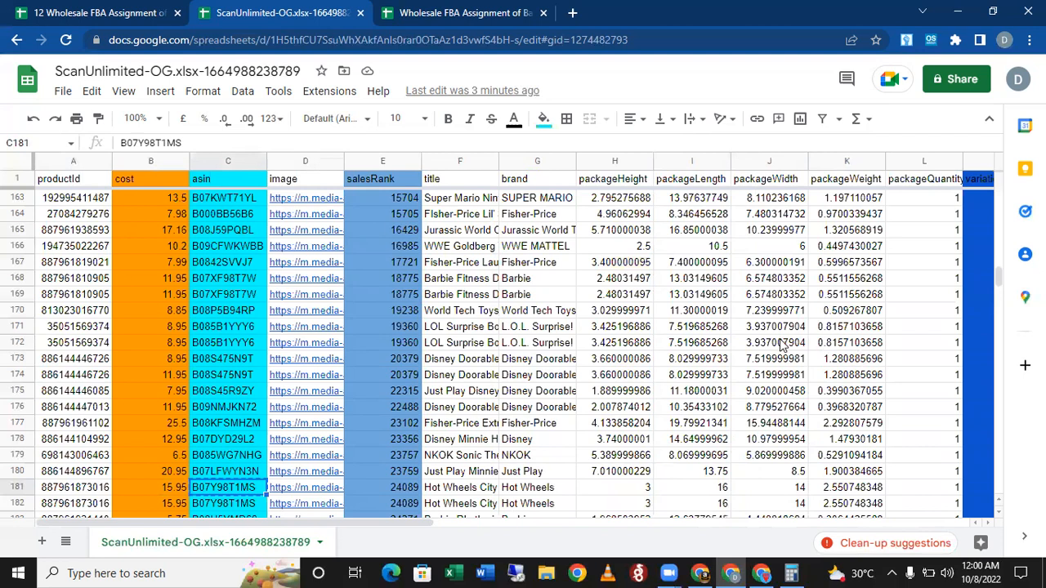
key(ctrl+c)
Step: Go across row 181 from the image column to estimatedSales in V181, rechecking its package data, price, offers and fees
key(Right)
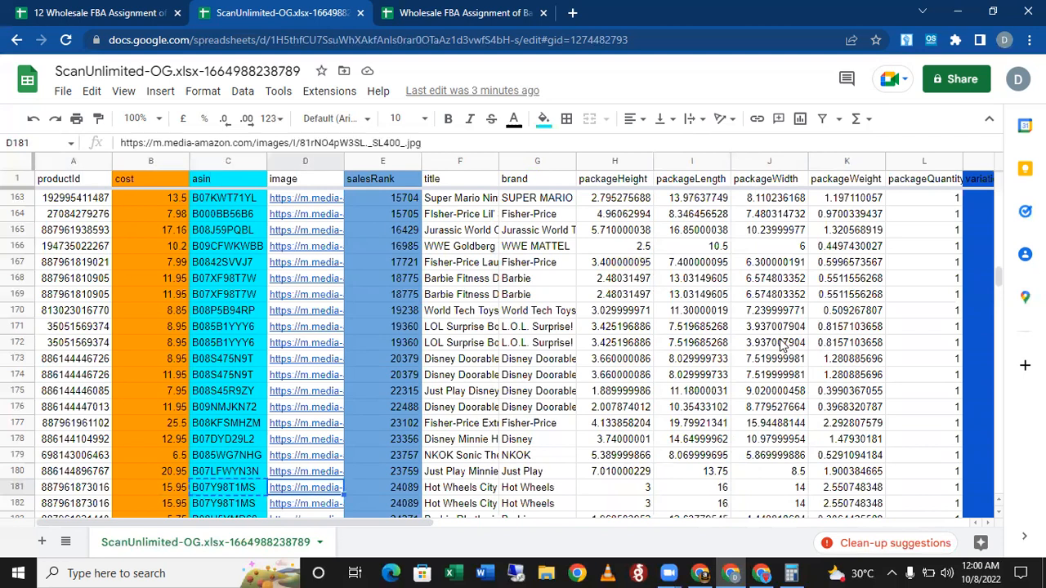
key(Right)
key(Right)
key(Right)
key(Right)
key(Right)
key(Right)
key(Right)
key(Right)
key(Right)
key(Right)
key(Right)
key(Right)
key(Right)
key(Right)
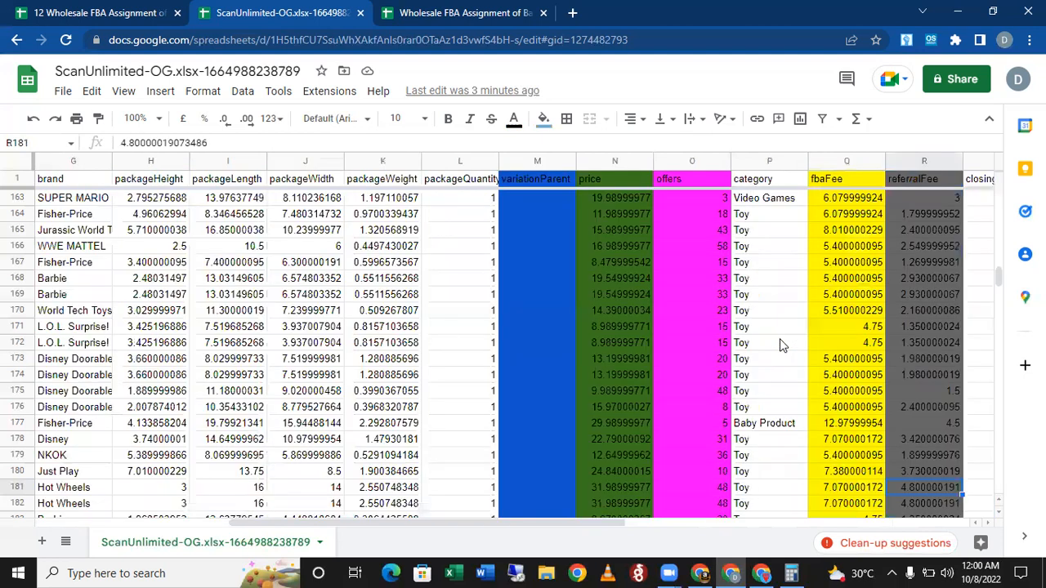
key(Right)
key(Left)
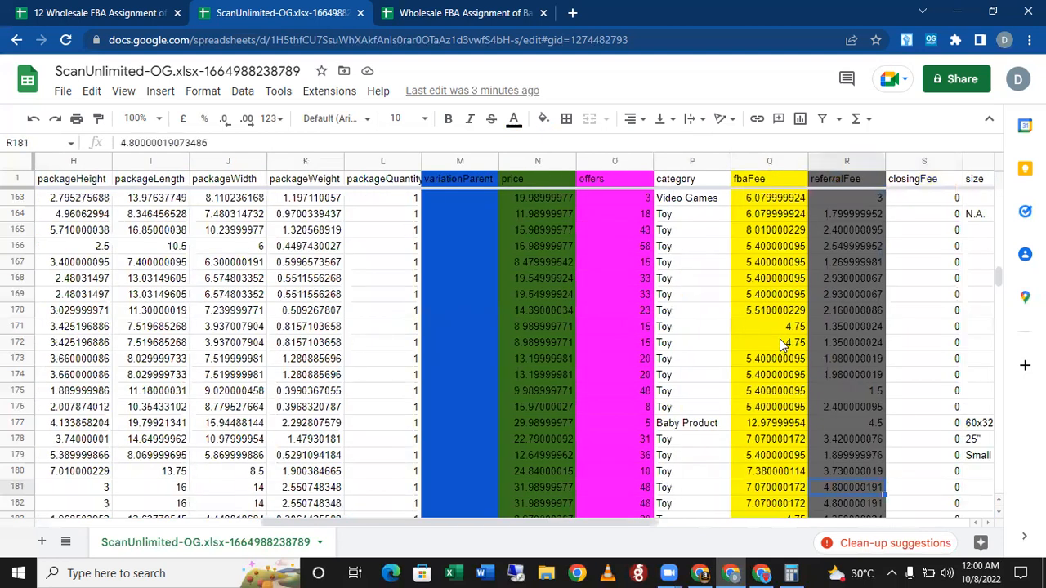
key(Right)
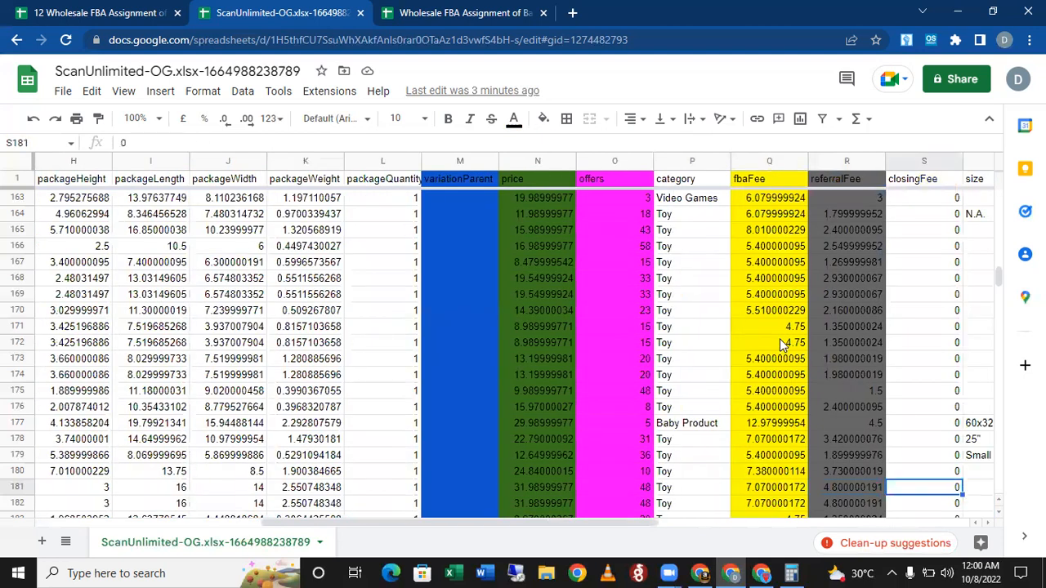
key(Right)
key(Right)
key(Right)
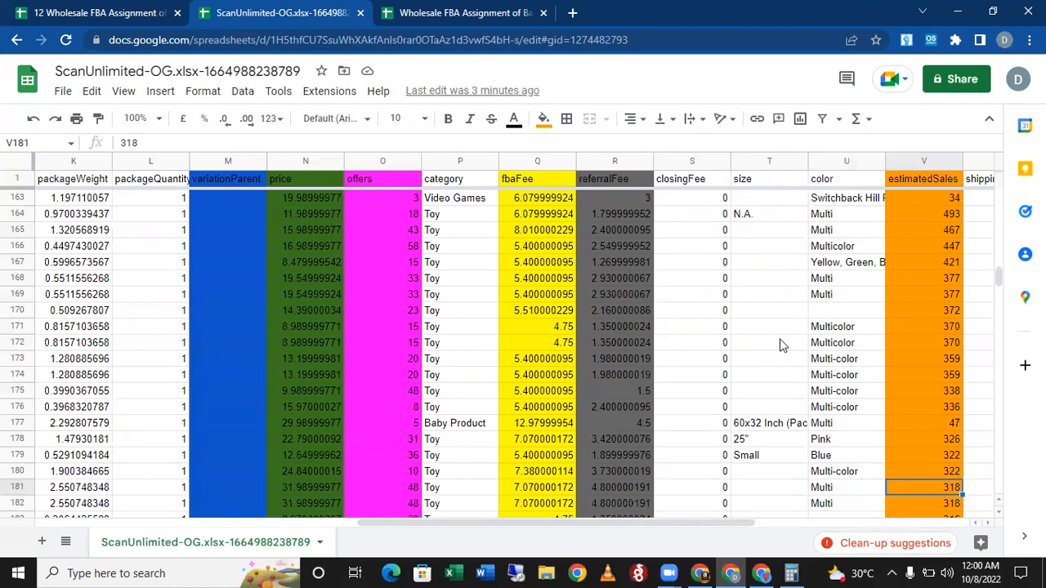
Step: Examine the estimatedSales column row by row from row 181 down to row 304
key(Down)
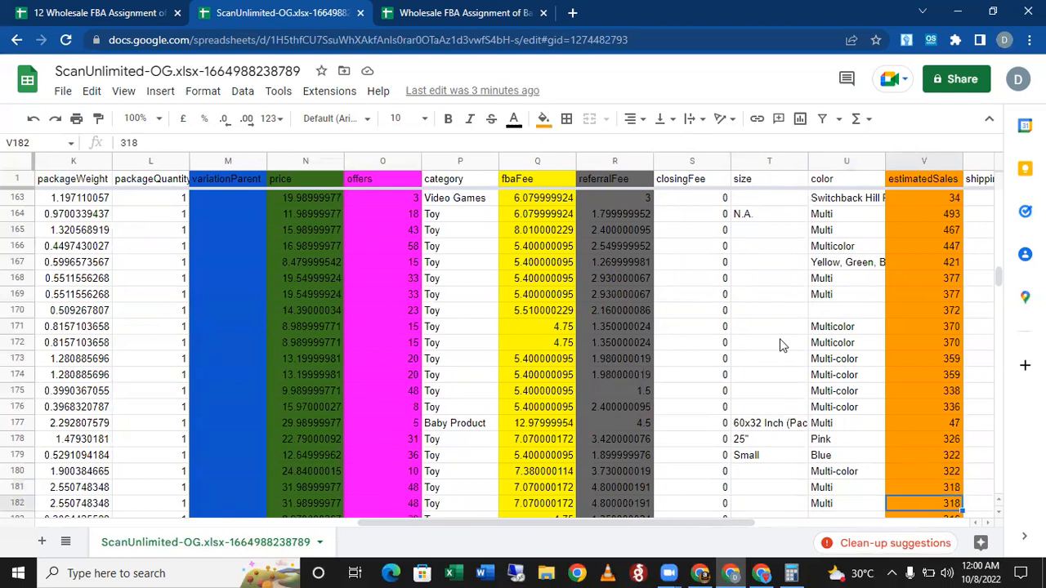
key(Down)
key(Down)
key(Down)
key(Down)
key(Down)
key(Down)
key(Down)
key(Down)
key(Down)
key(Down)
key(Down)
key(Down)
key(Down)
key(Down)
key(Down)
key(Down)
key(Down)
key(Down)
key(Down)
key(Down)
key(Down)
key(Down)
key(Down)
key(Down)
key(Down)
key(Down)
key(Down)
key(Down)
key(Down)
key(Down)
key(Down)
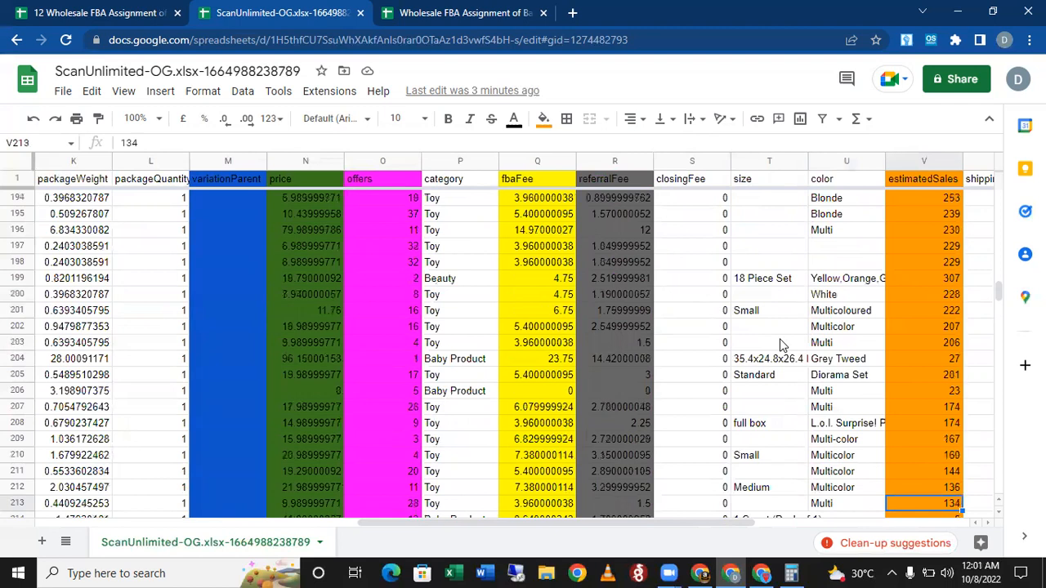
key(Down)
key(Down)
key(Down)
key(Down)
key(Down)
key(Down)
key(Down)
key(Down)
key(Down)
key(Down)
key(Down)
key(Down)
key(Down)
key(Down)
key(Down)
key(Down)
key(Down)
key(Down)
key(Down)
key(Down)
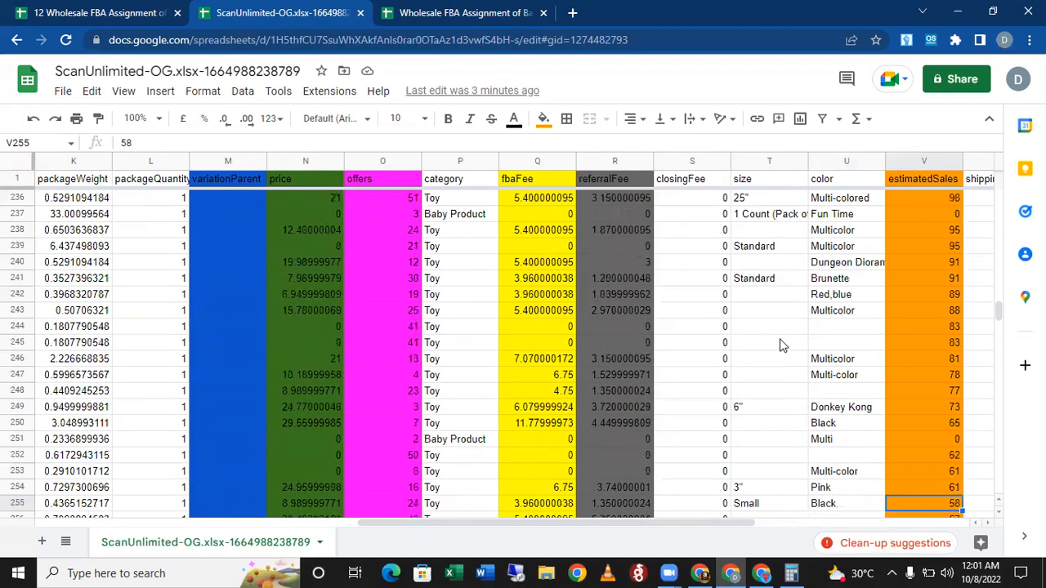
key(Down)
key(Down)
key(Down)
key(Down)
key(Down)
key(Down)
key(Down)
key(Down)
key(Down)
key(Down)
key(Down)
key(Down)
key(Down)
key(Down)
key(Down)
key(Down)
key(Down)
key(Down)
key(Down)
key(Down)
key(Down)
key(Down)
key(Down)
key(Down)
key(Down)
key(Down)
key(Down)
key(Down)
key(Down)
key(Down)
key(Down)
key(Down)
key(Down)
key(Down)
key(Down)
key(Down)
key(Down)
key(Down)
key(Down)
key(Down)
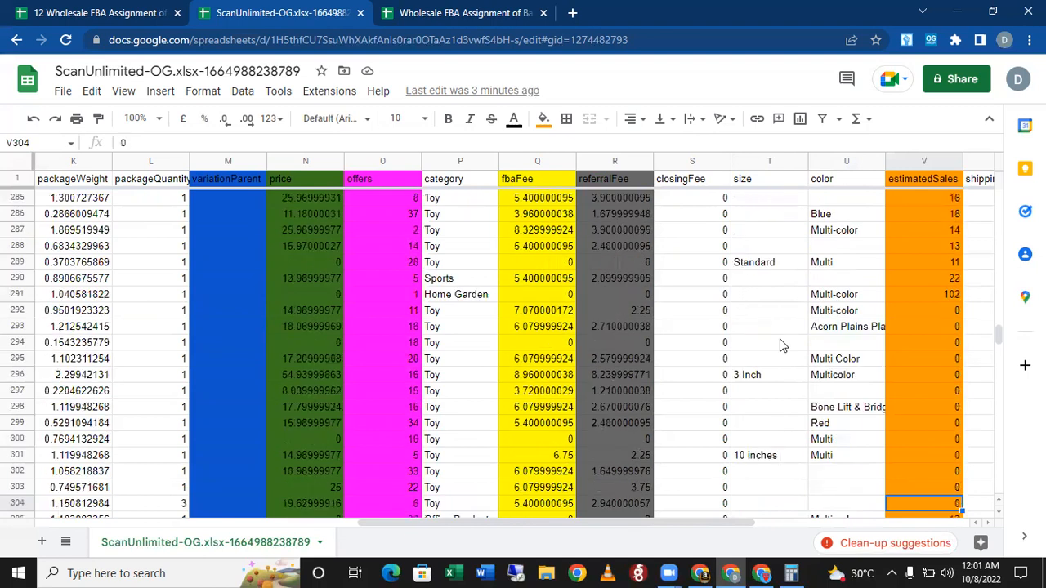
Step: Go across from estimatedSales in row 304 to the roi column and select the return in AA303
key(Right)
key(Right)
key(Right)
key(Right)
key(Right)
key(Right)
key(Right)
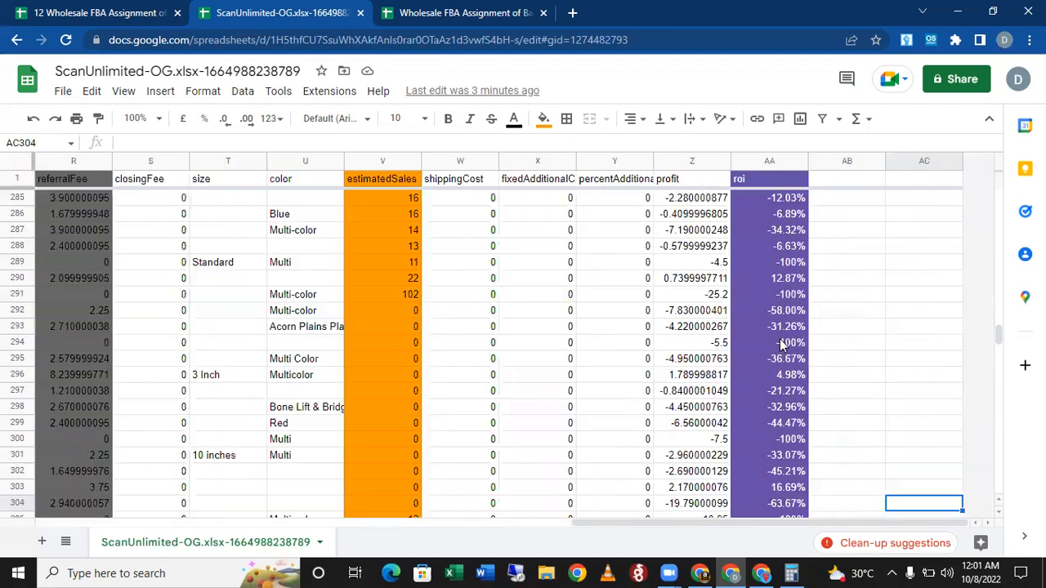
key(Left)
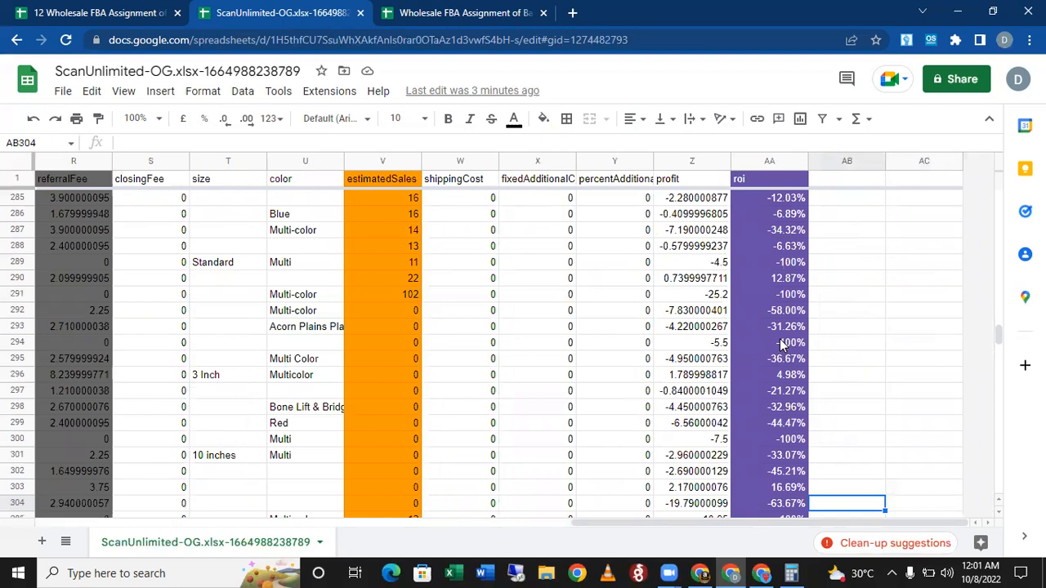
key(Up)
key(Left)
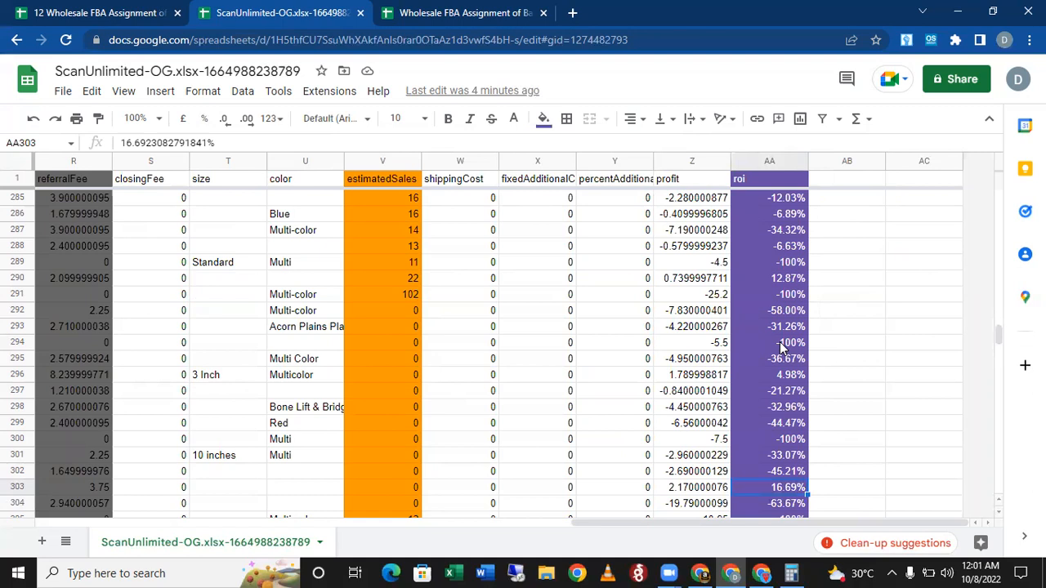
Step: Look through the remaining profit and roi rows to the end of the data and select the last roi cell, AA612
scroll(572, 466, down, 7)
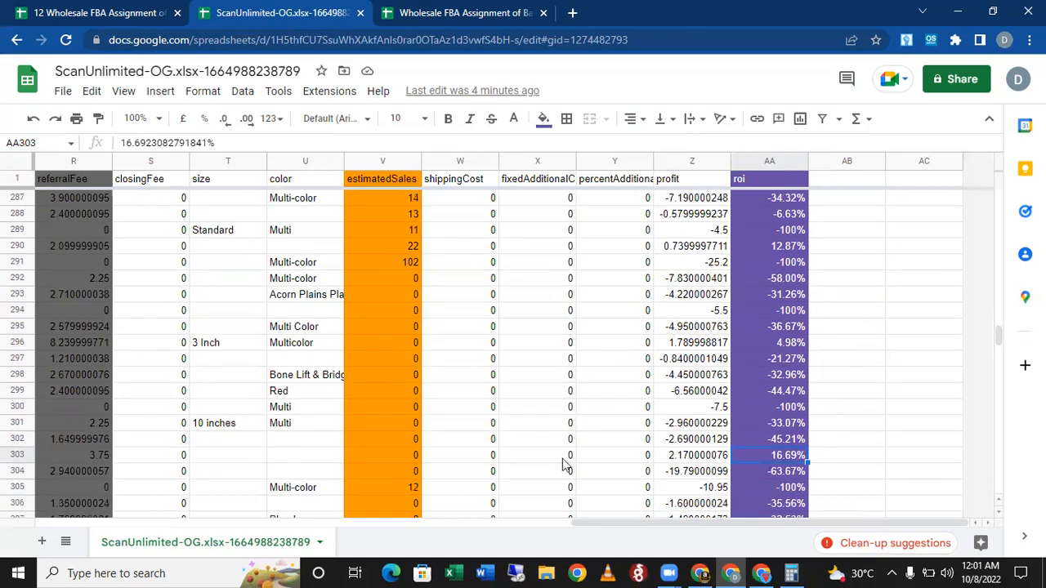
scroll(608, 474, down, 20)
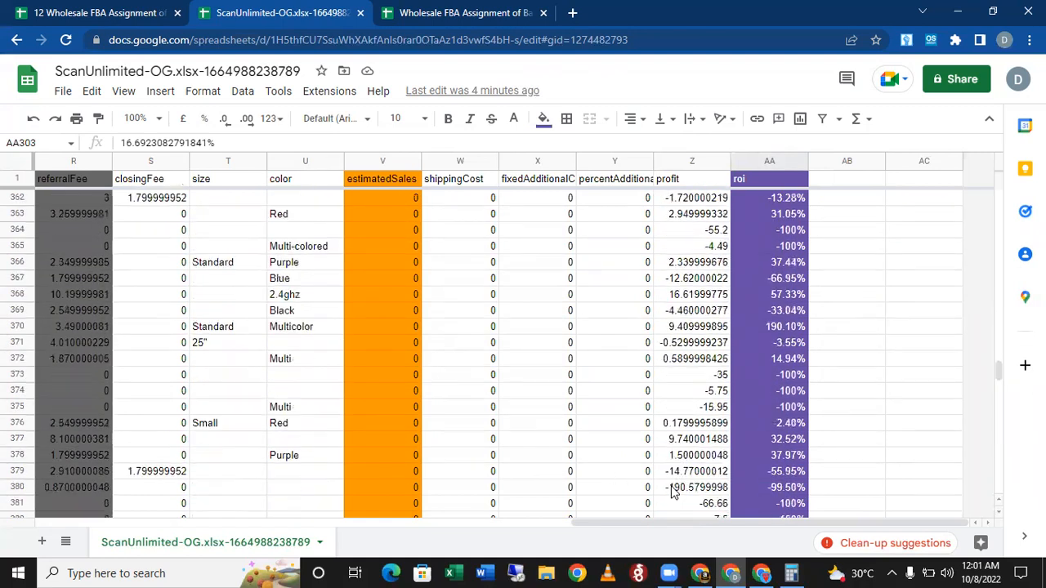
scroll(672, 491, down, 5)
scroll(676, 492, down, 9)
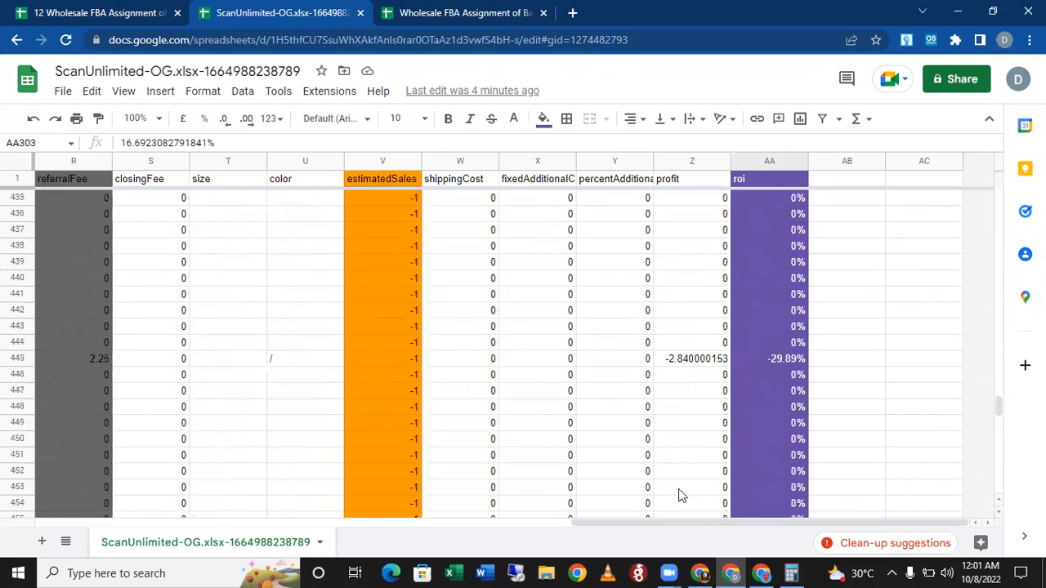
scroll(679, 509, down, 9)
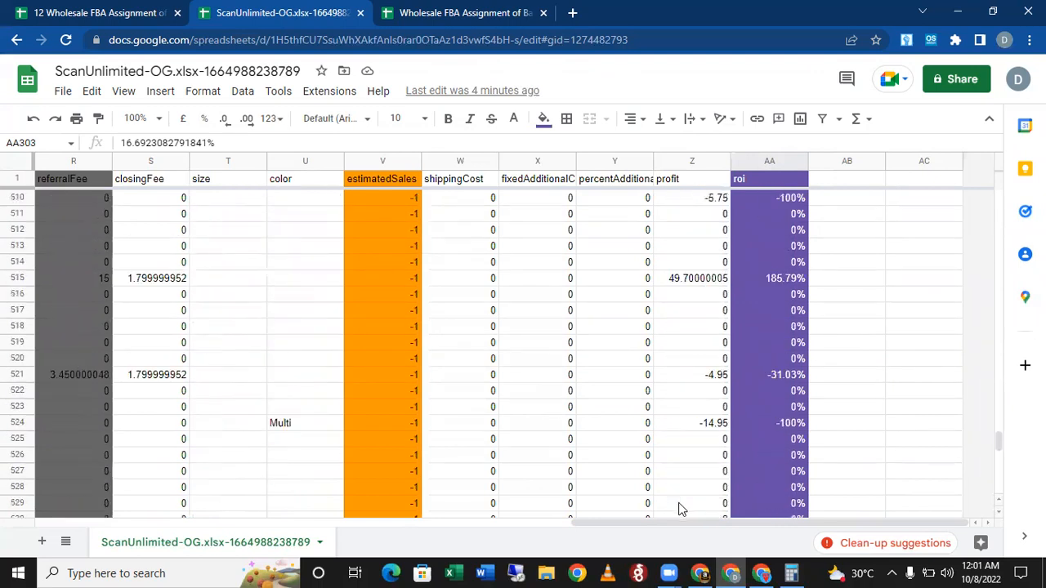
scroll(680, 503, down, 6)
scroll(679, 503, down, 3)
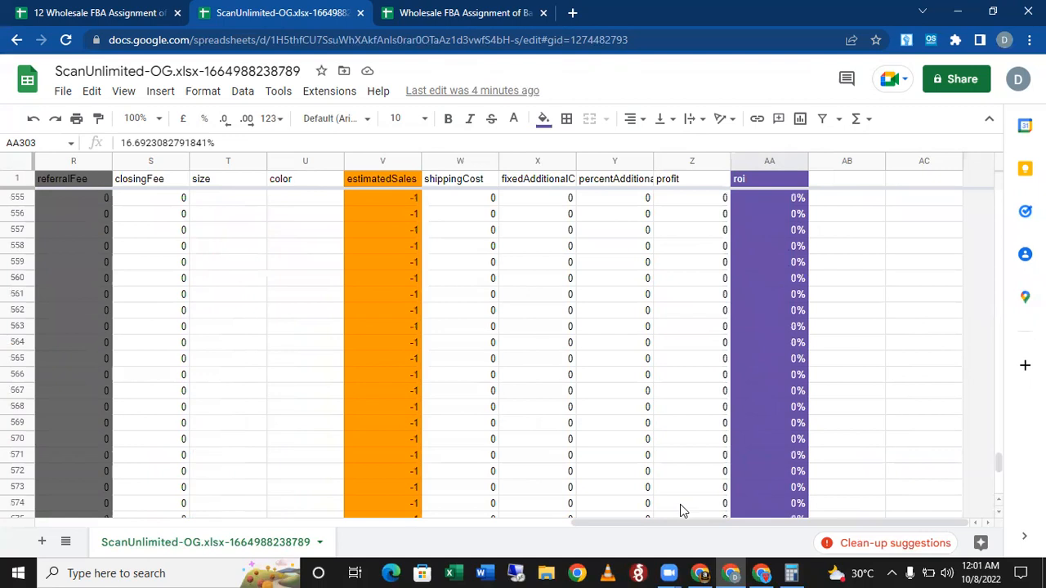
scroll(681, 510, down, 8)
scroll(685, 510, down, 1)
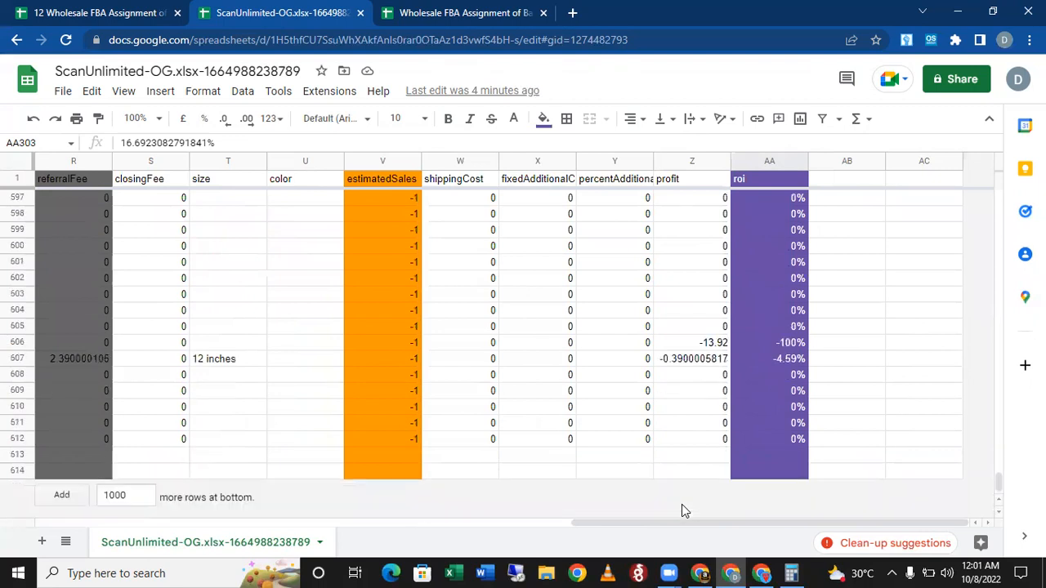
click(735, 440)
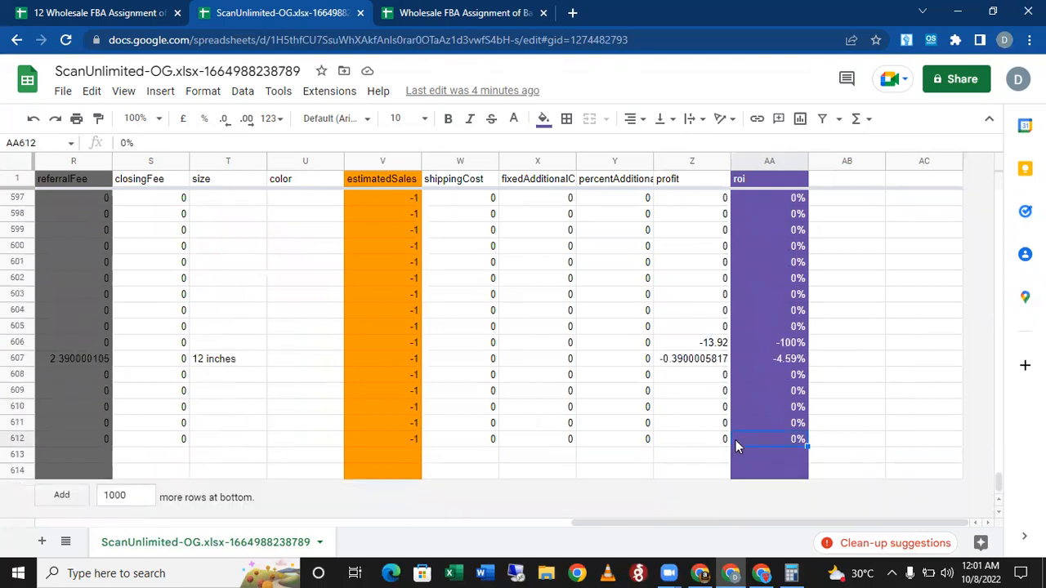
Step: Go back across row 612 from the roi column to productId, checking its fees, offers, price, package data and cost
key(Left)
key(Left)
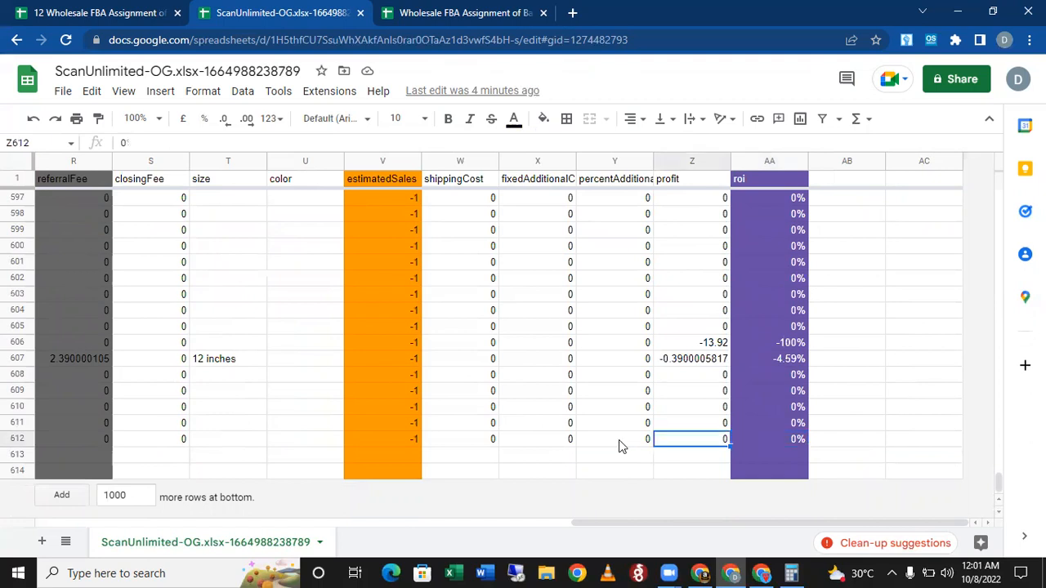
key(Left)
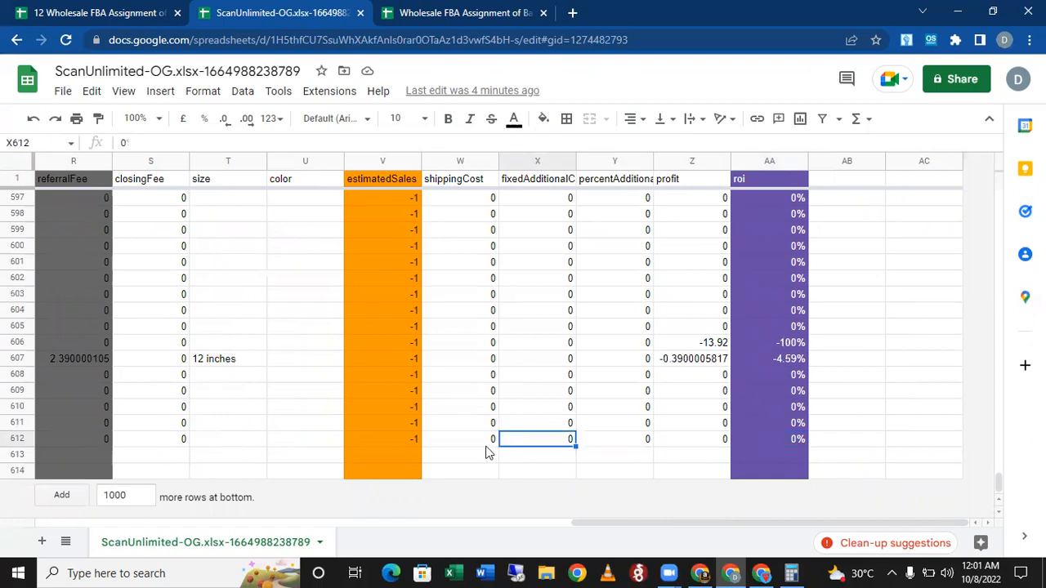
key(Left)
key(Left)
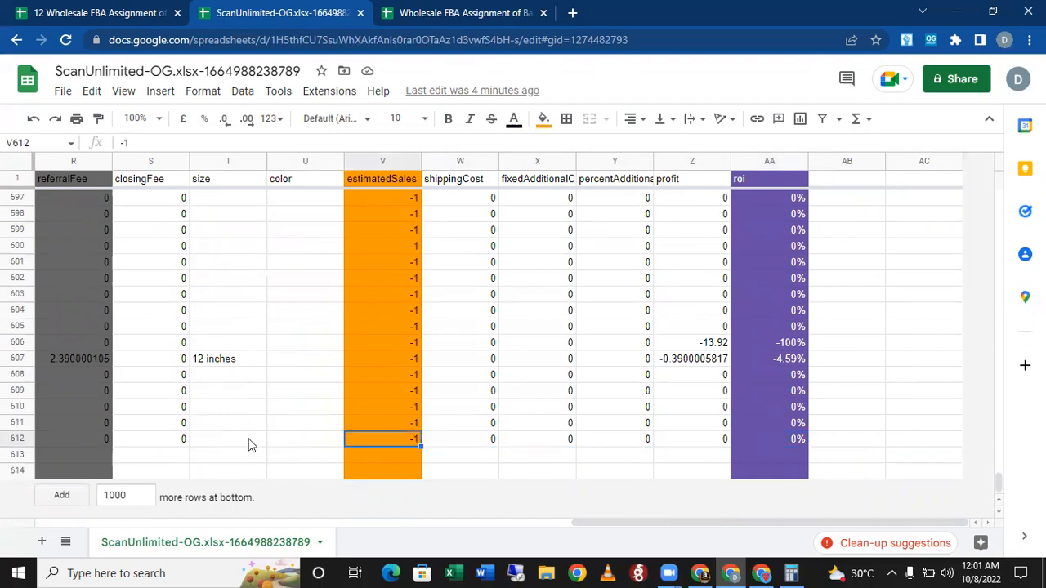
key(Left)
key(Left)
key(Left)
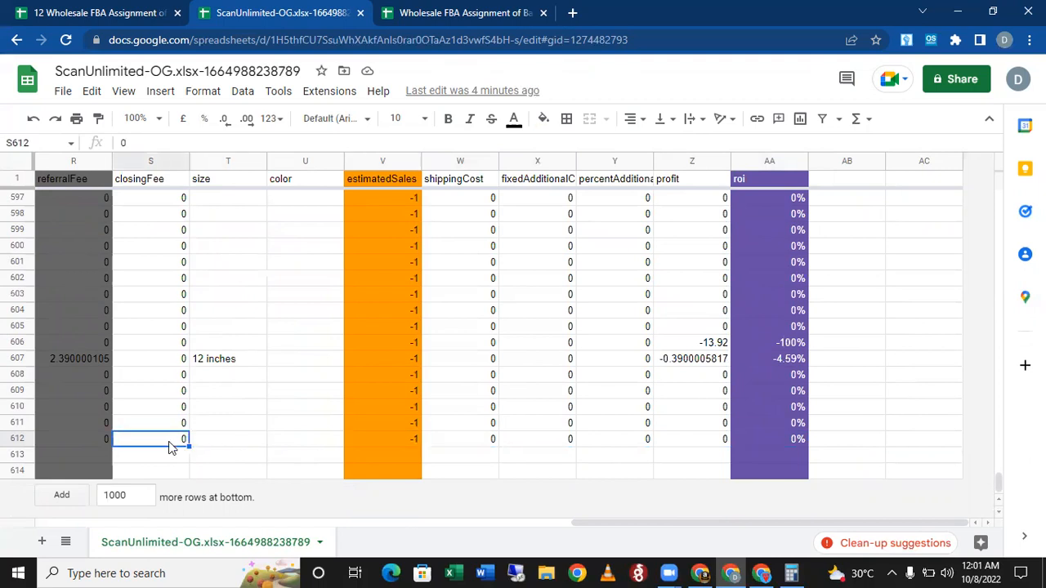
key(Left)
key(Left)
key(Left)
key(Left)
key(Left)
key(Left)
key(Left)
key(Left)
key(Left)
key(Left)
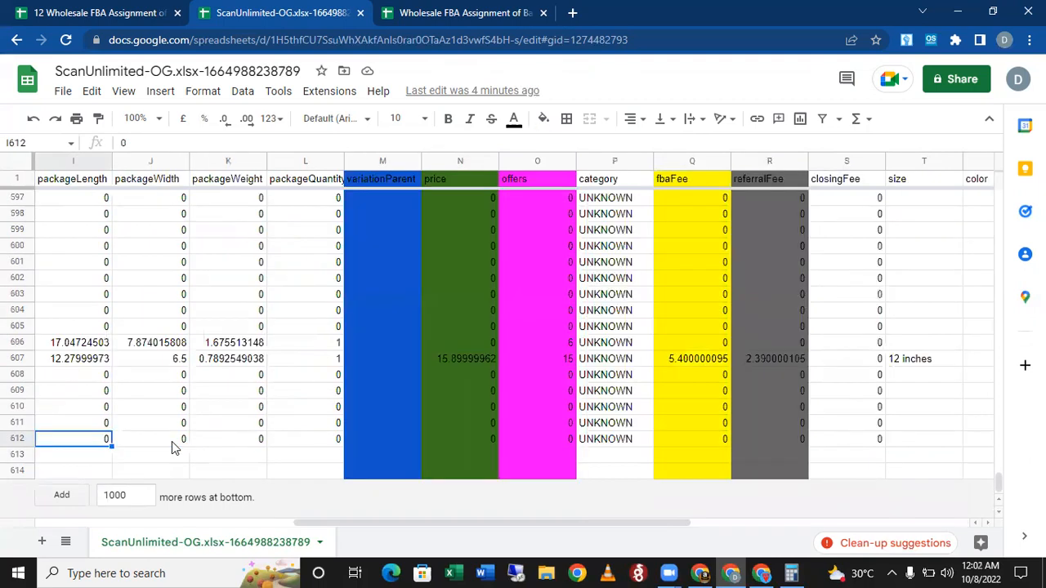
key(Left)
key(Left)
key(Left)
key(Left)
key(Left)
key(Left)
key(Left)
key(Left)
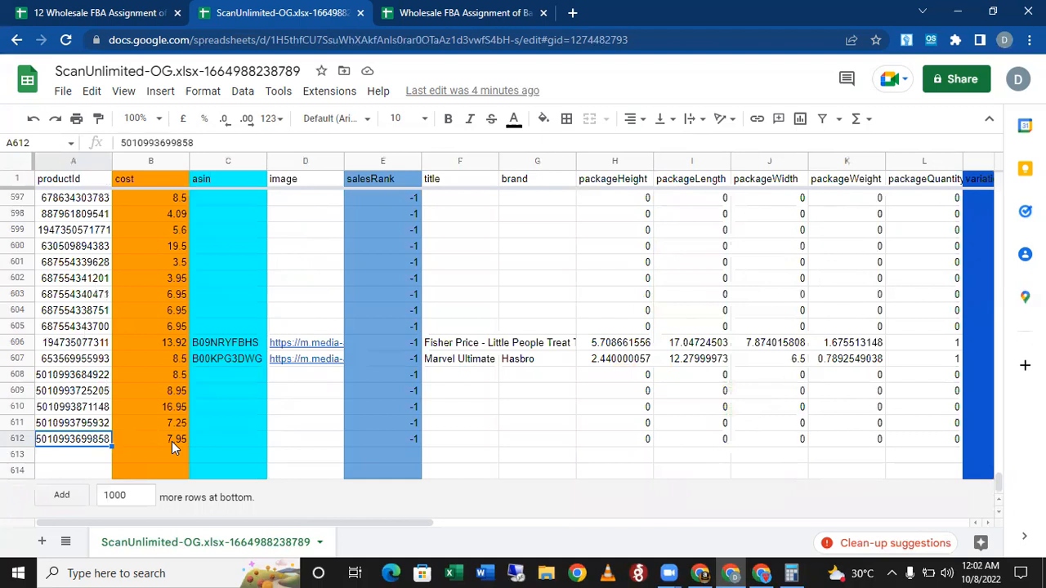
Step: Go across row 612 again from cost through the package, fee, estimatedSales and profit columns to the empty cell AC612
key(Right)
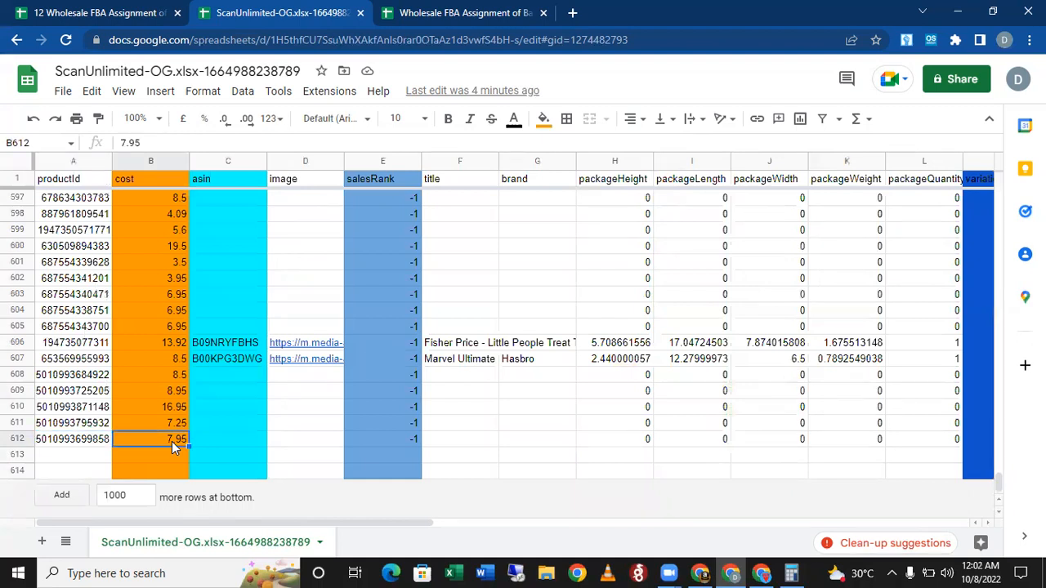
key(Right)
key(Right)
key(Right)
key(Right)
key(Right)
key(Right)
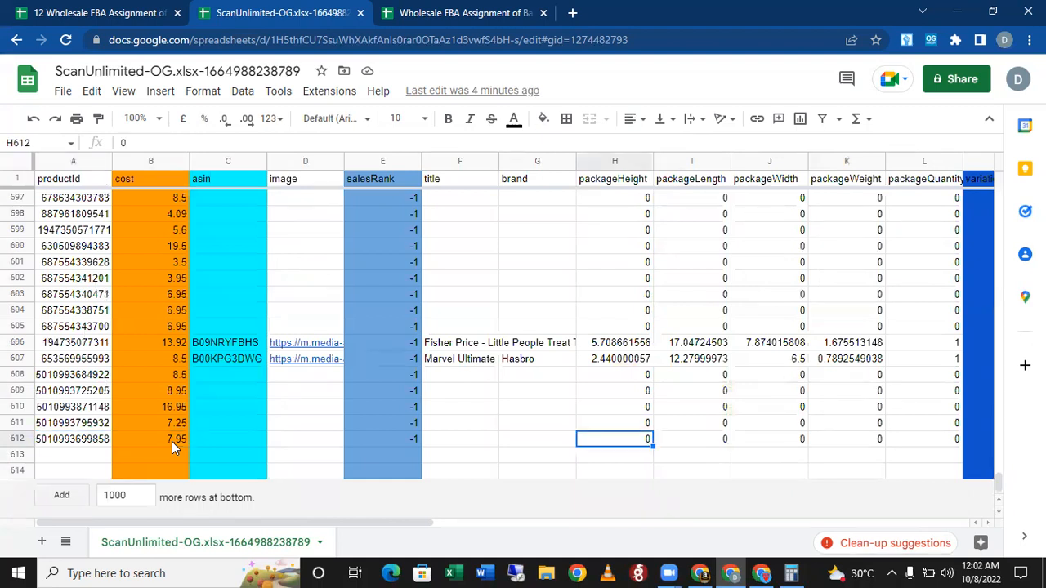
key(Right)
key(Right)
key(Right)
key(Right)
key(Right)
key(Right)
key(Right)
key(Right)
key(Right)
key(Right)
key(Right)
key(Right)
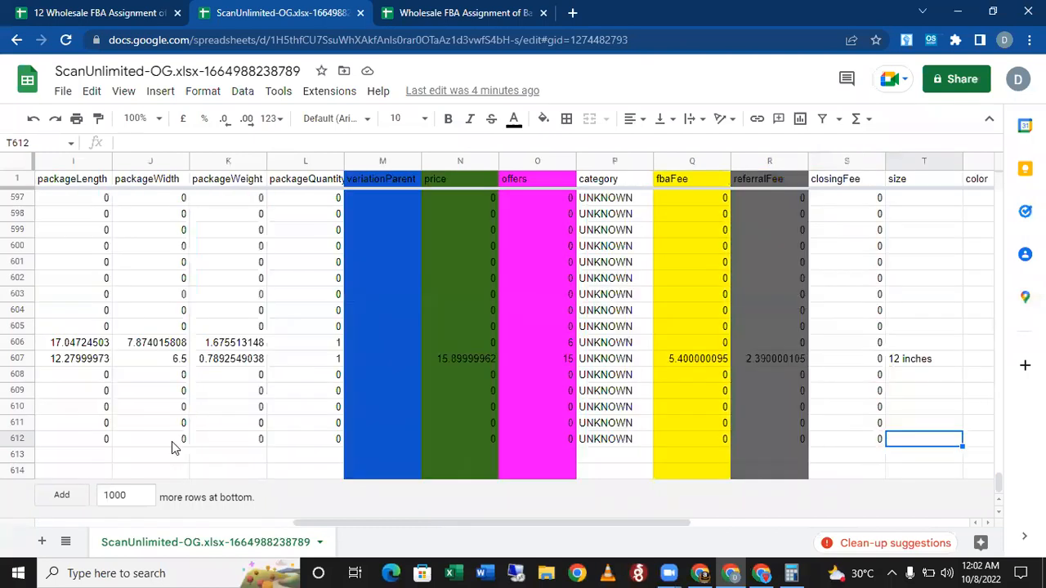
key(Right)
key(Right)
key(Right)
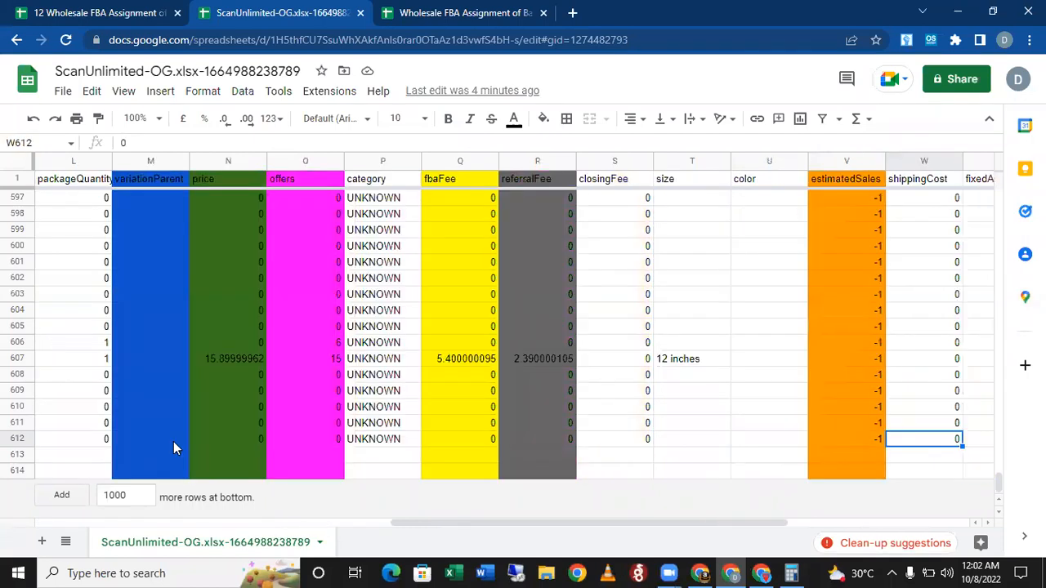
key(Right)
key(Right)
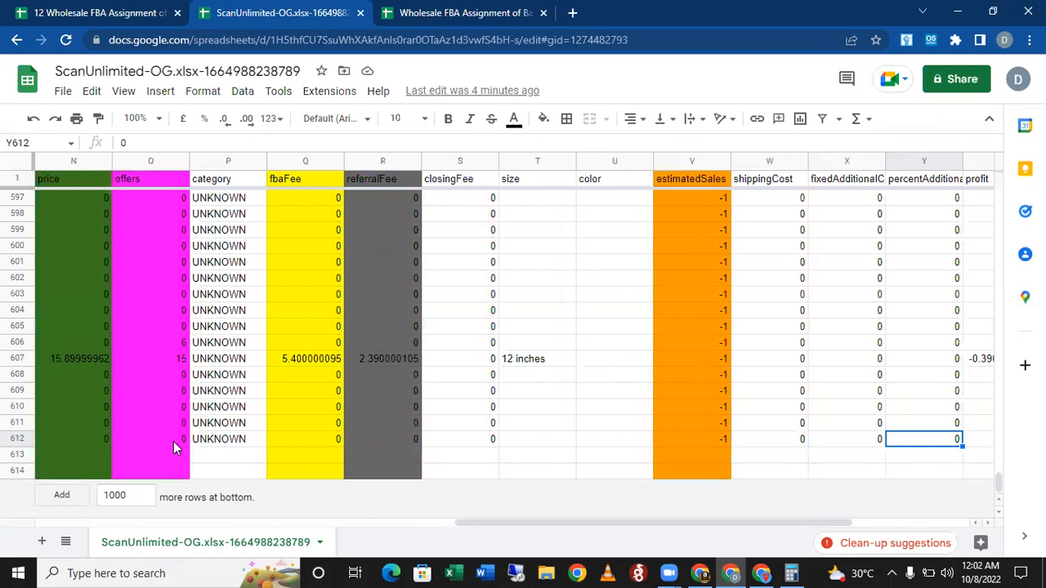
key(Right)
key(Right)
key(Right)
key(Right)
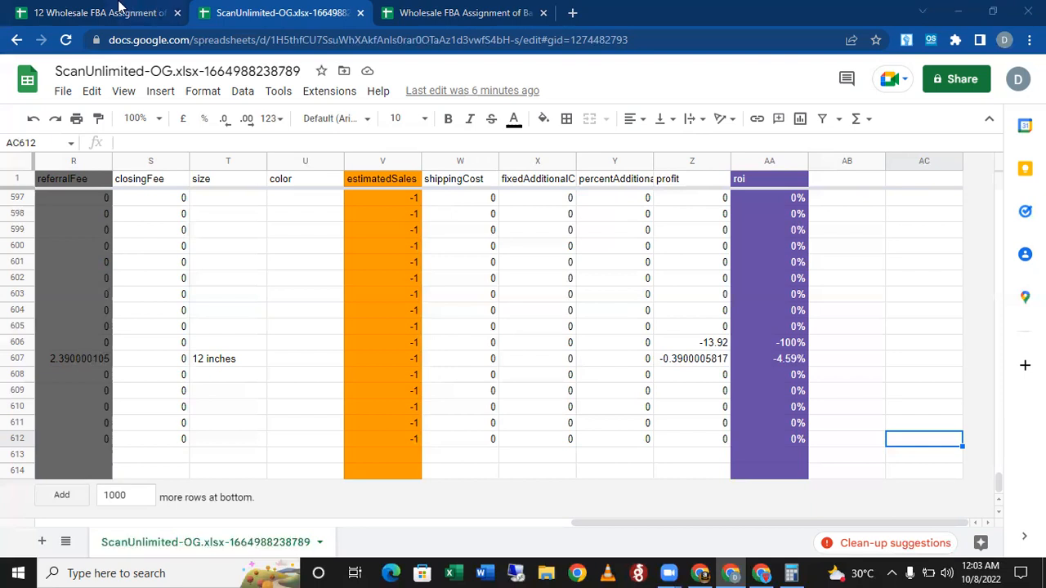
Step: Open the 12 Wholesale FBA Assignment of Batch 12 calculator and check the buying price, shipping, labelling and box label entries
click(94, 13)
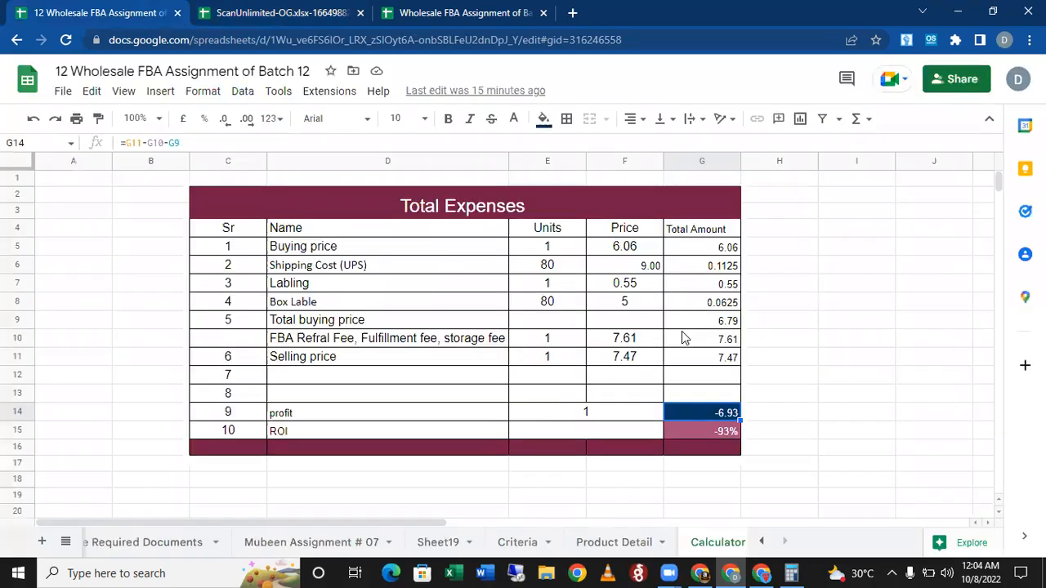
click(392, 249)
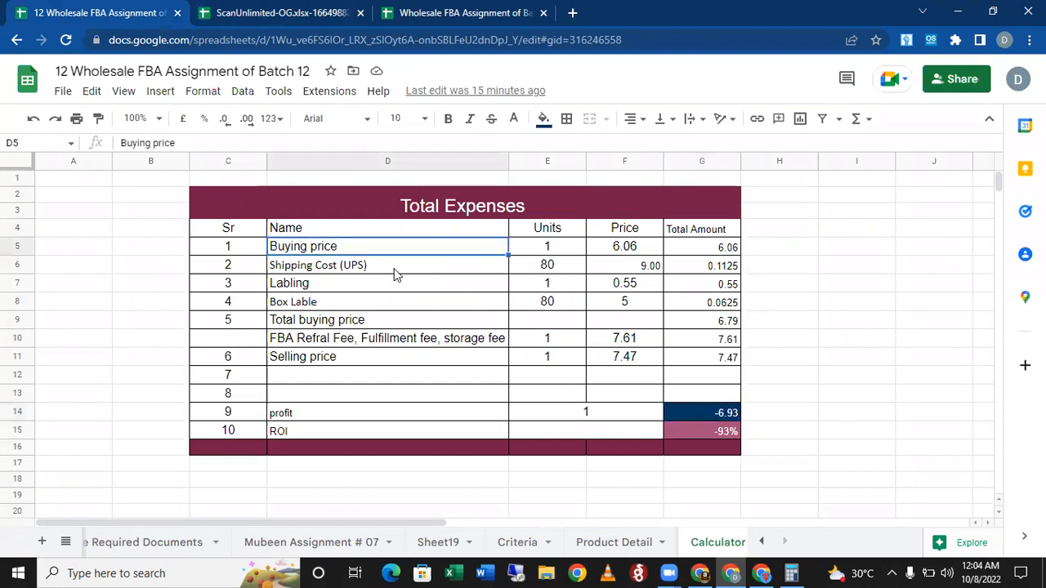
key(Down)
key(Down)
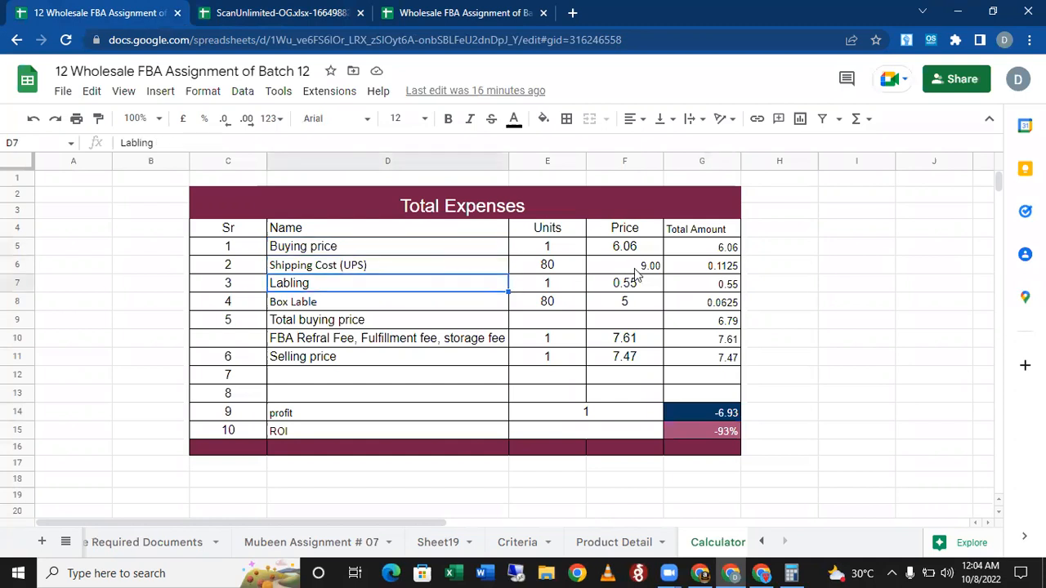
click(636, 273)
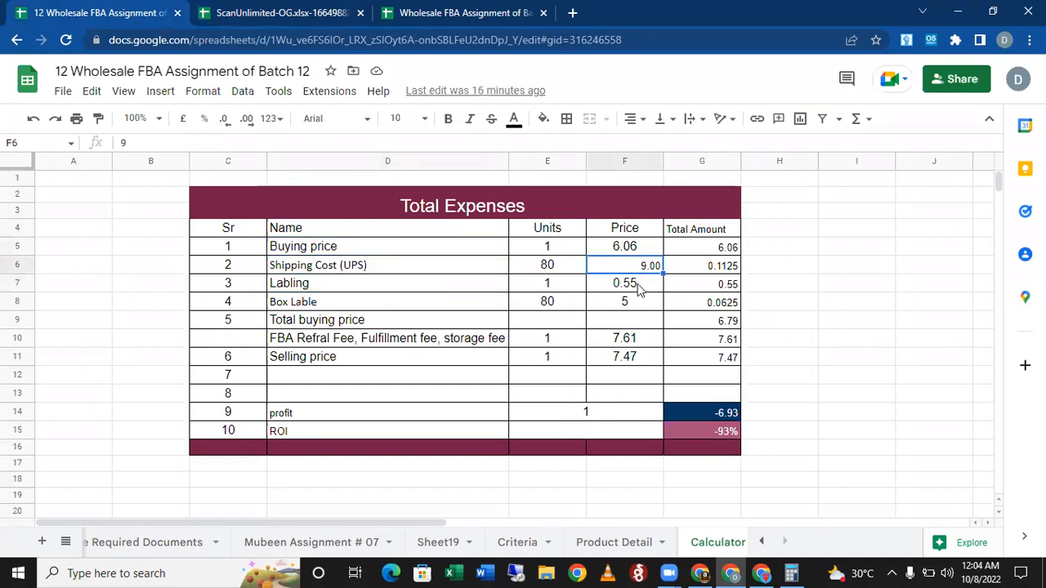
key(Down)
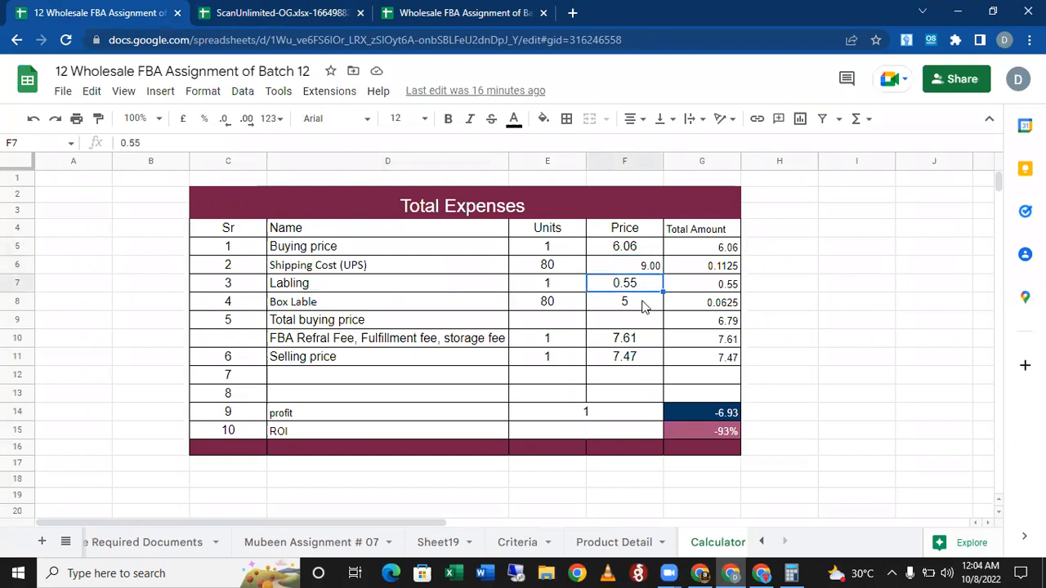
key(Down)
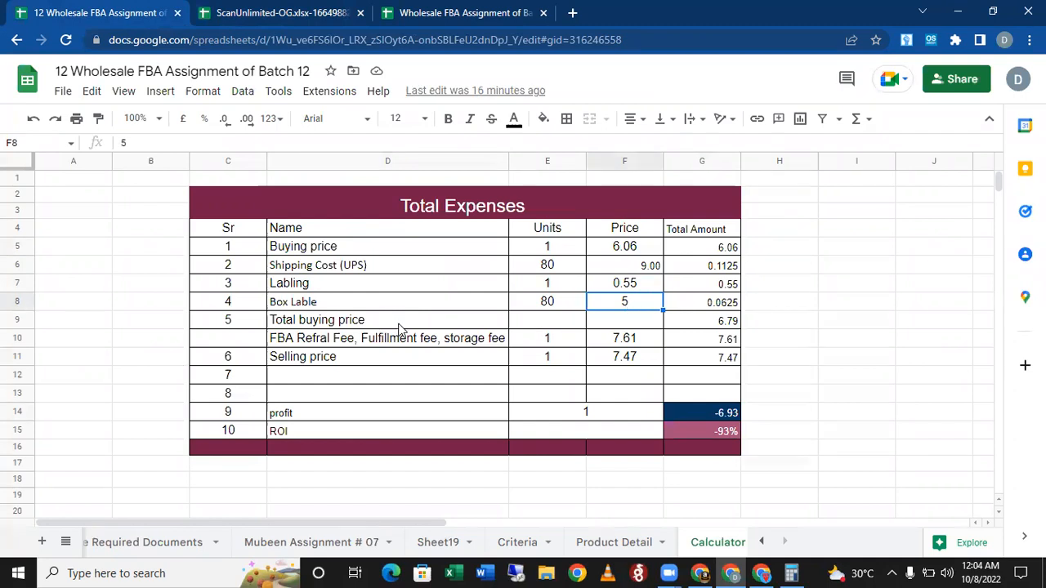
Step: Examine the total buying price row and the labelling price in F7 of the Total Expenses table
click(365, 329)
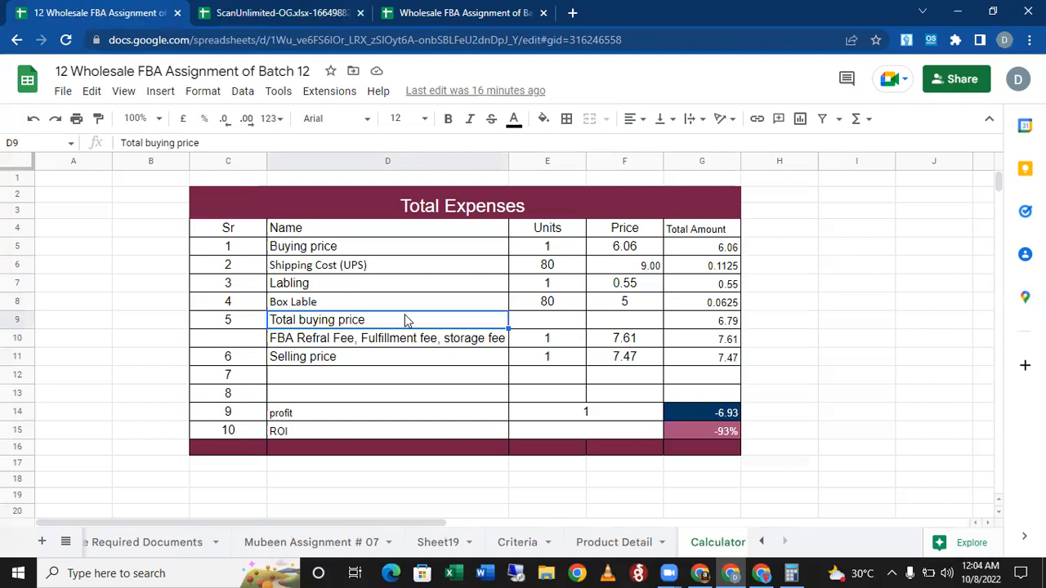
click(364, 291)
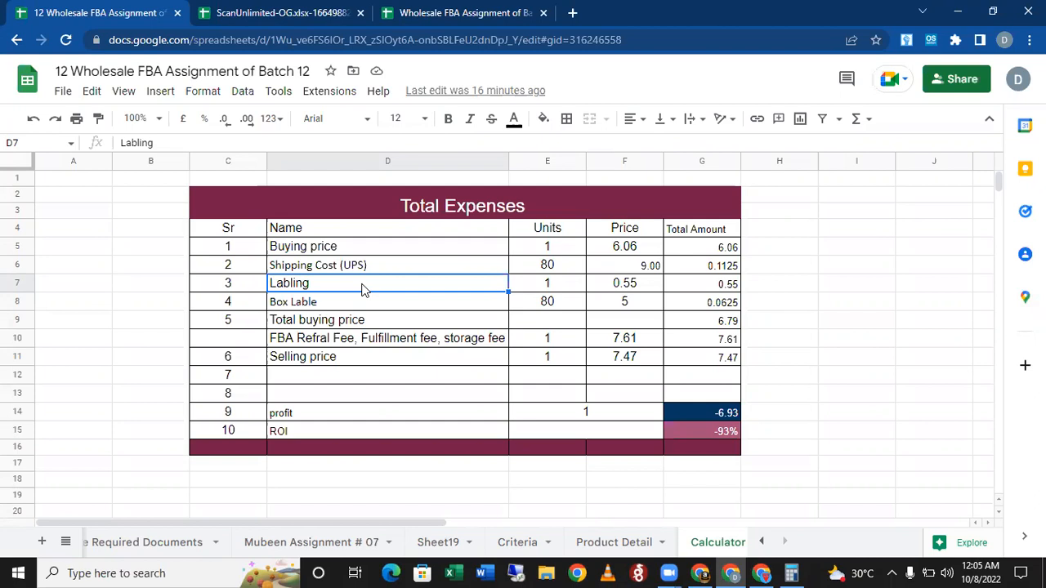
click(603, 283)
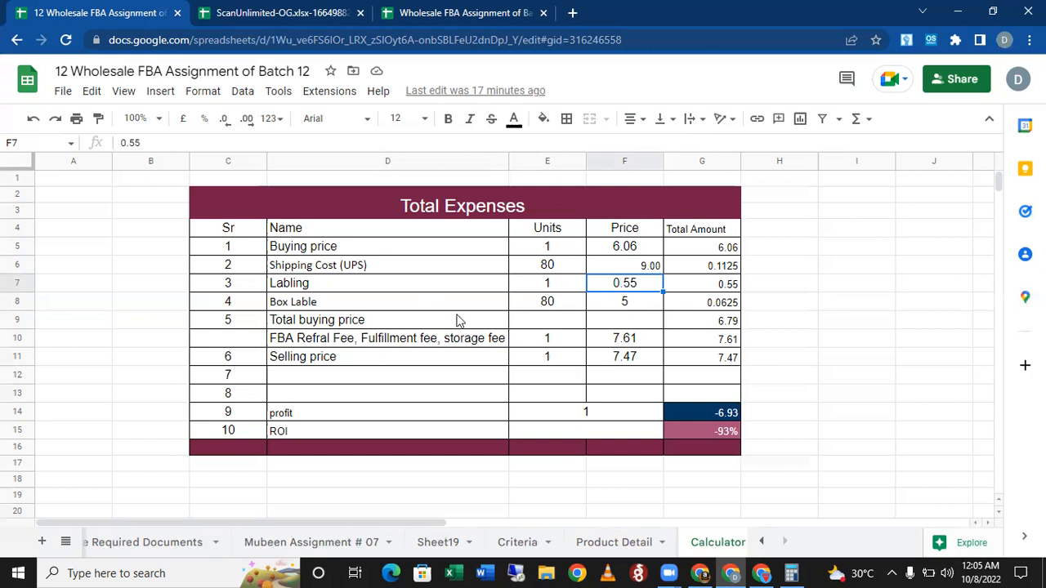
Step: Set the Box Lable price in F8 of the Total Expenses table to 15
click(422, 309)
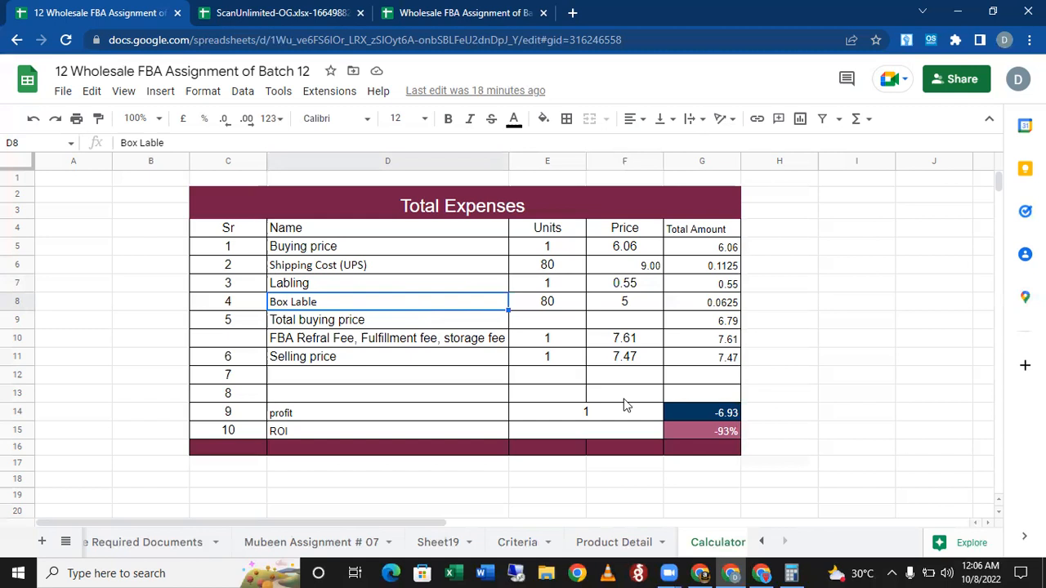
key(Right)
key(Right)
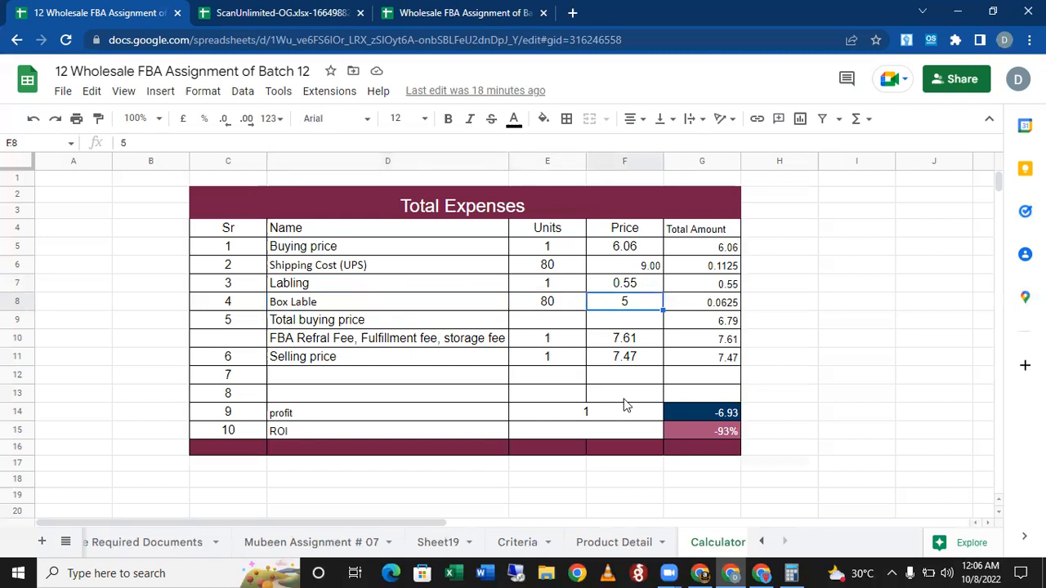
text(15)
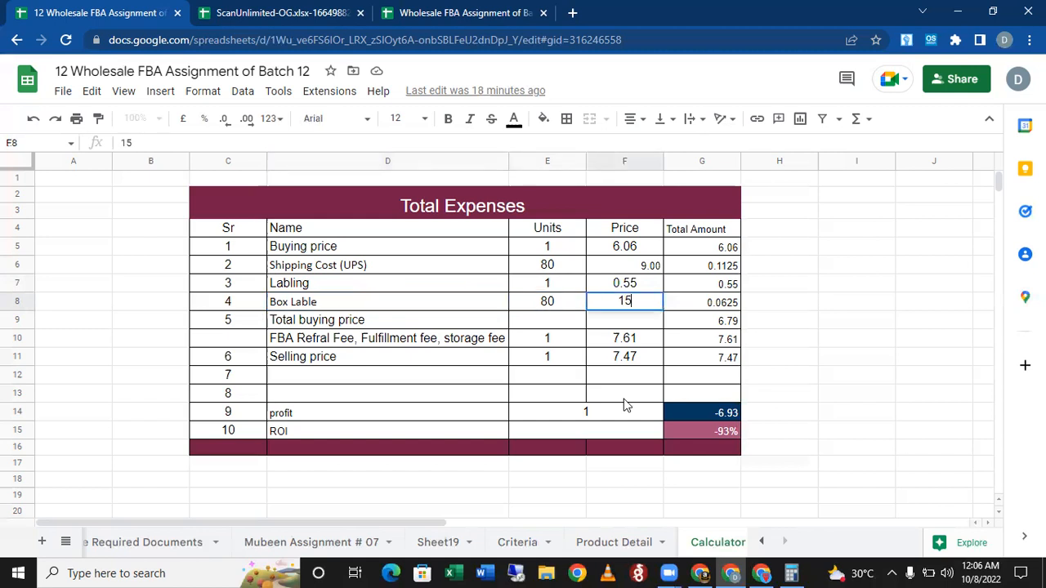
key(Return)
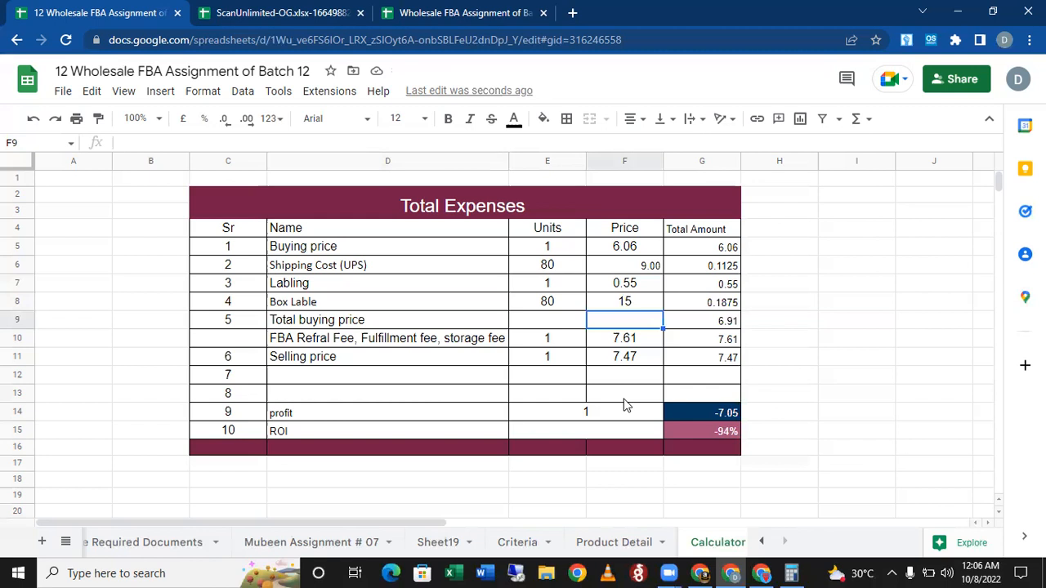
Step: Extend the labelling entry in D7 to read "Labling FNSKU" and check the box label price in F8
double_click(417, 286)
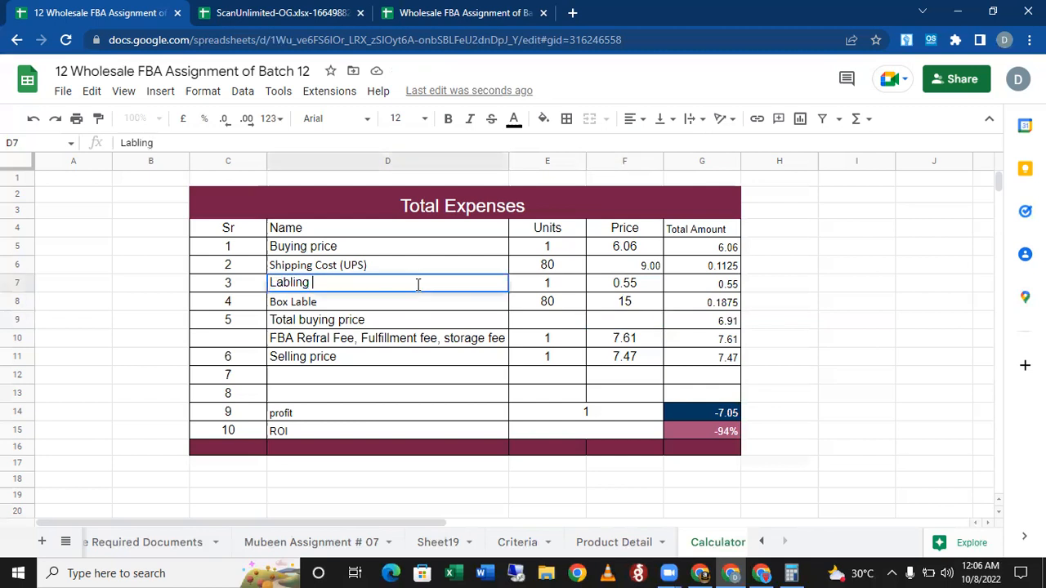
text(FNSKU)
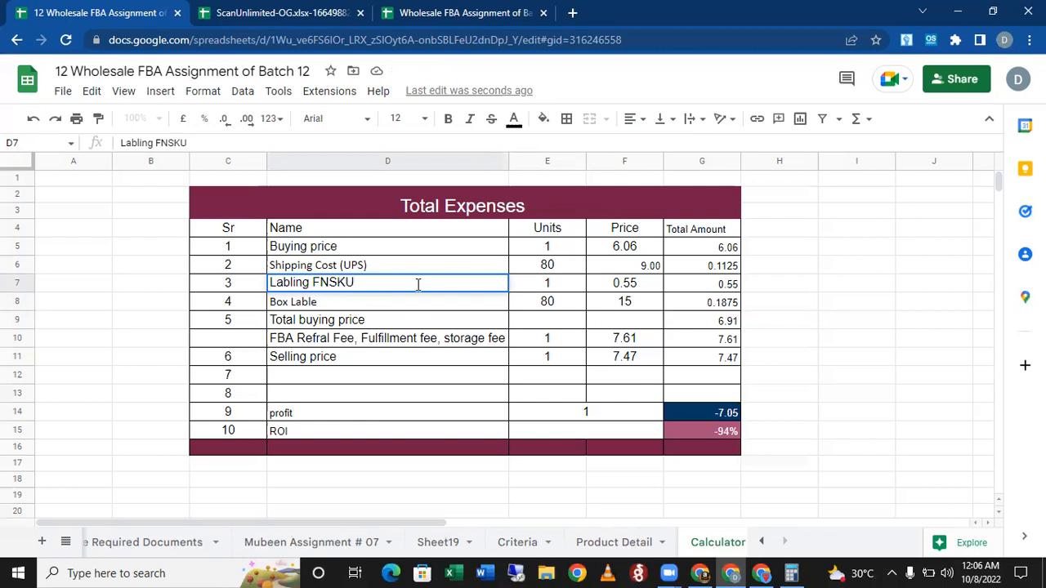
key(Return)
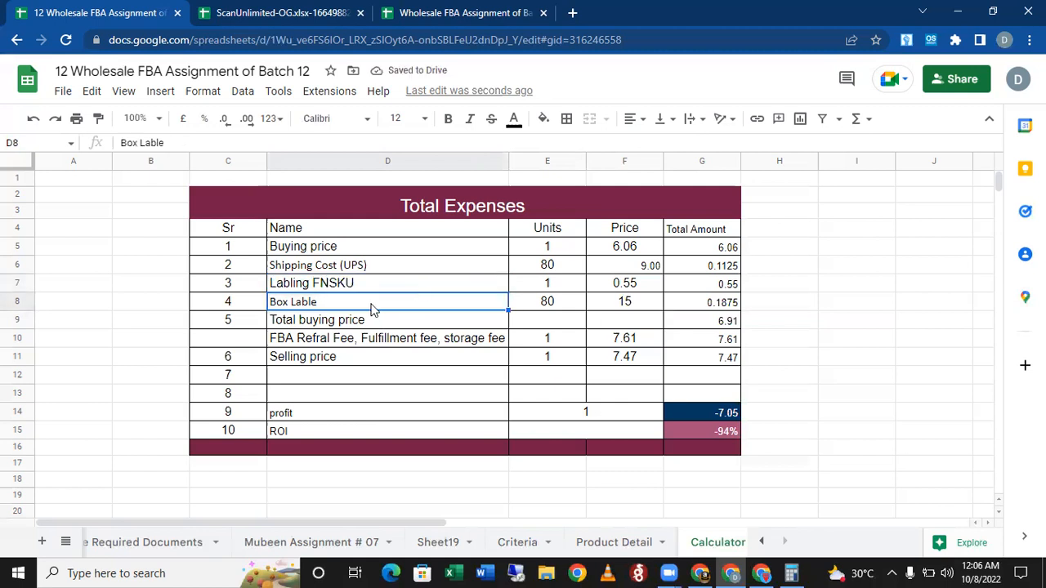
click(615, 304)
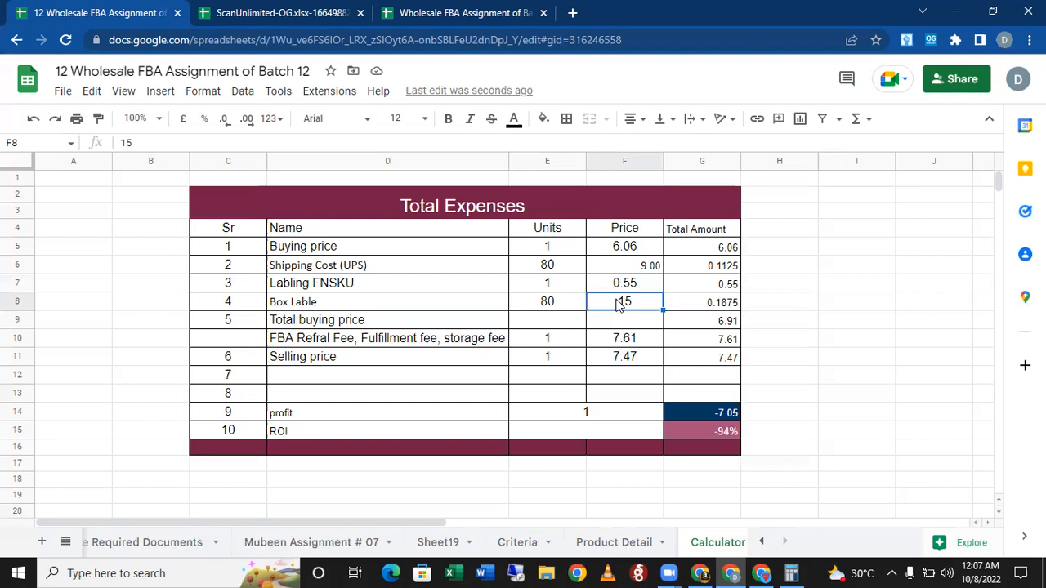
click(823, 341)
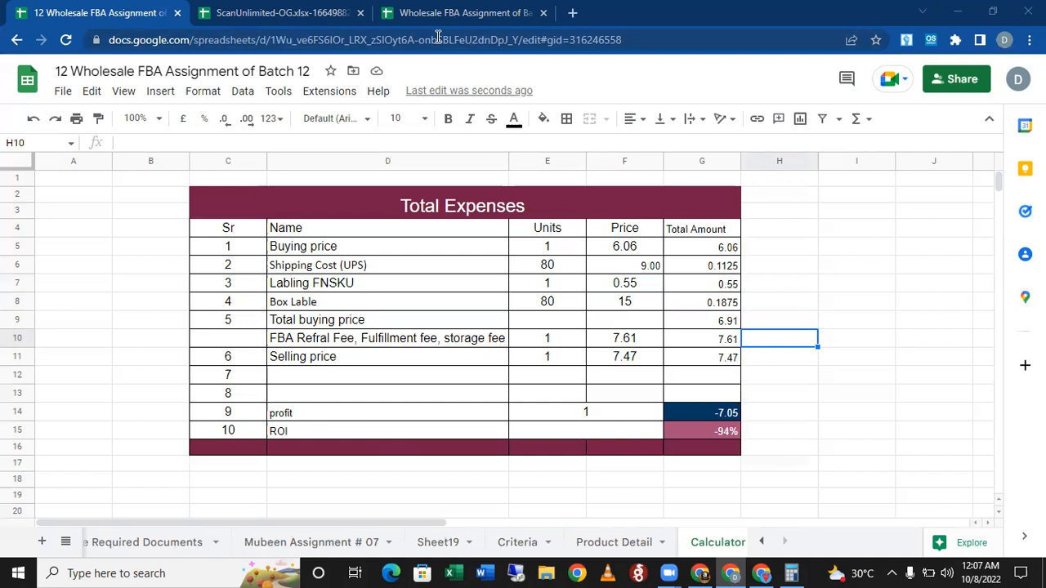
Step: Close the third spreadsheet, Wholesale FBA Assignment, and open a new tab in the Amazon browser window
key(ctrl+3)
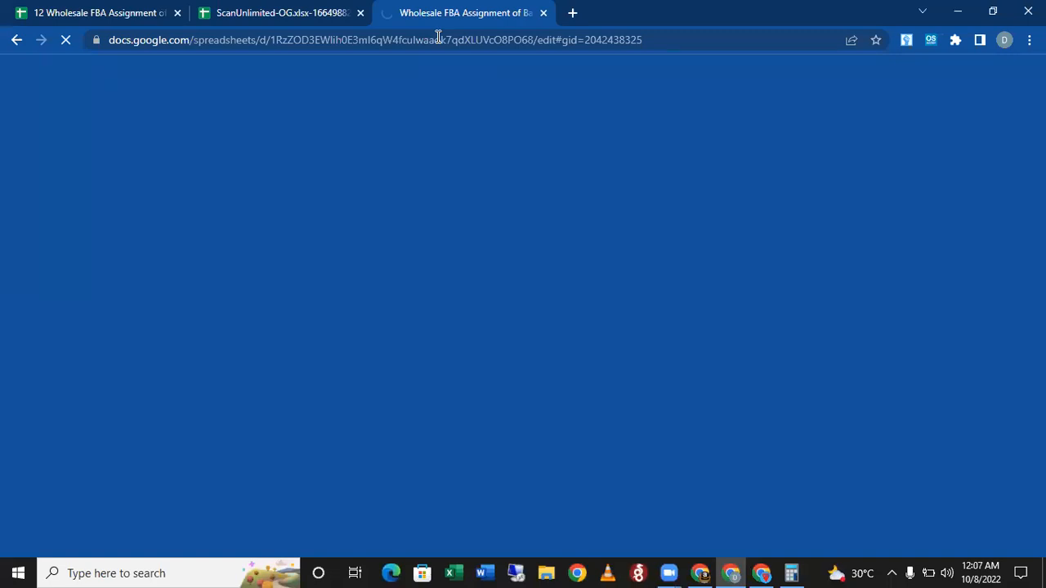
click(544, 13)
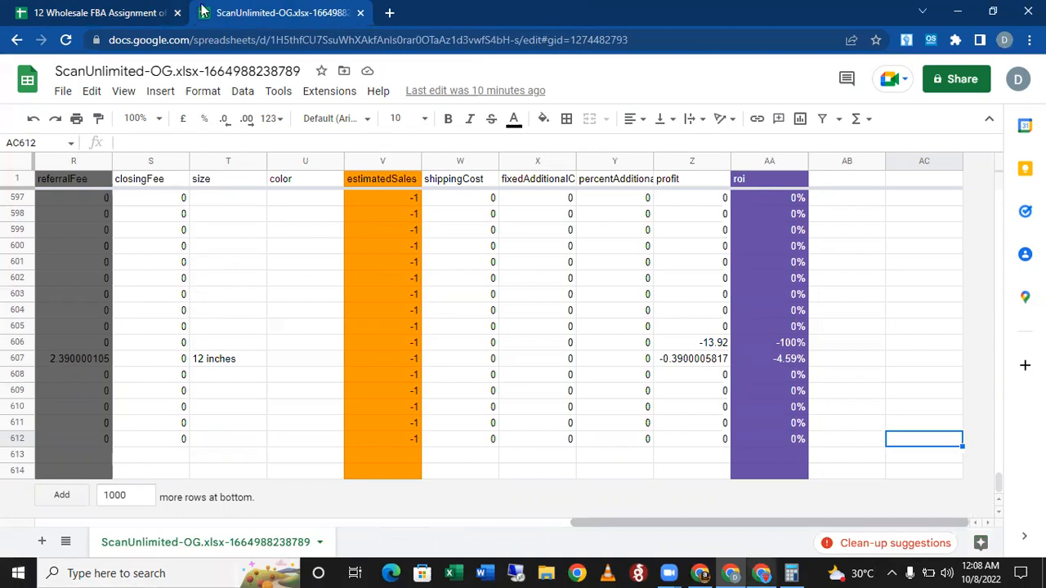
key(alt+Tab)
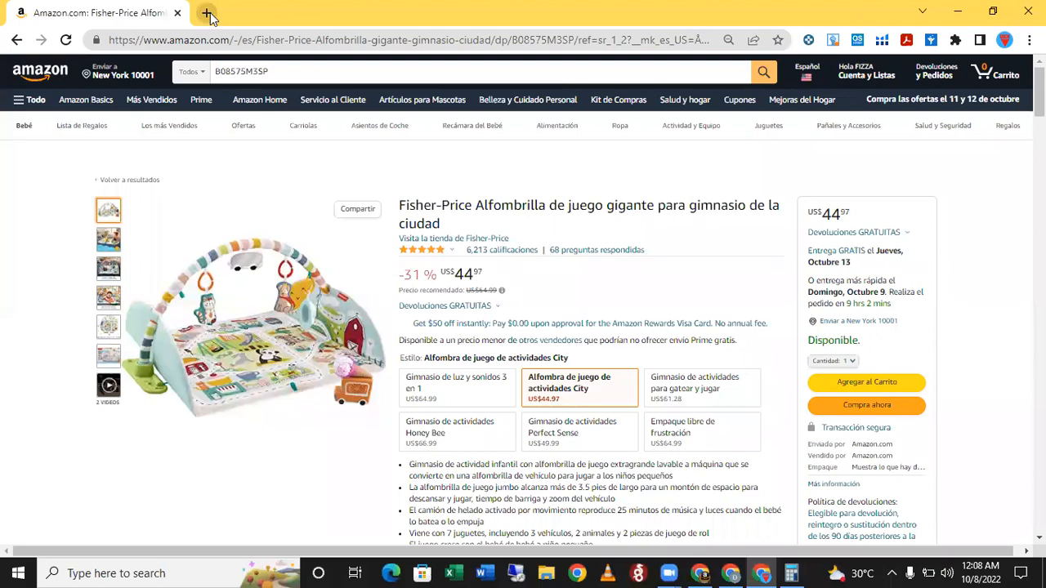
click(208, 14)
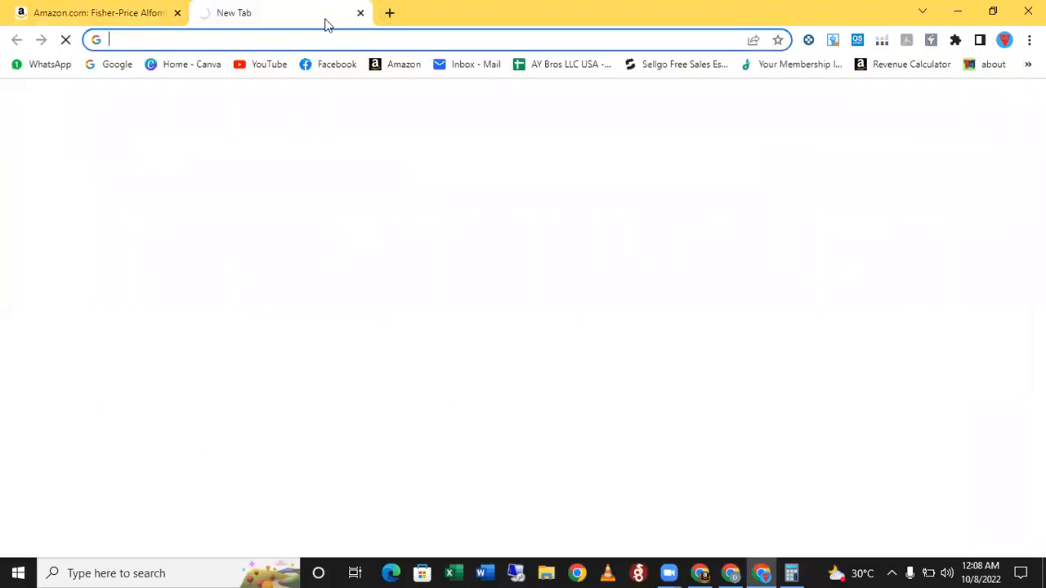